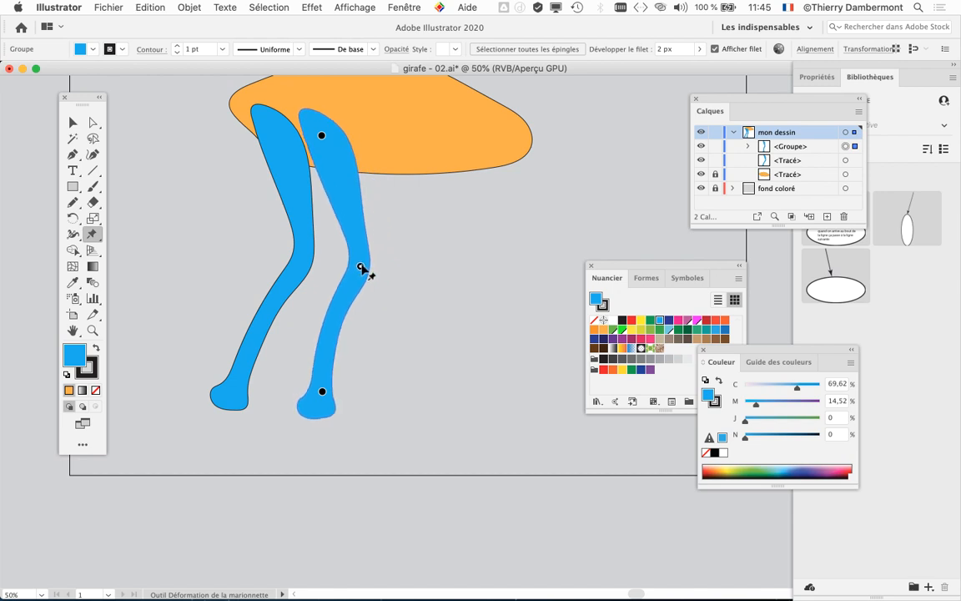
# - Reshape the right blue leg with Puppet Warp by repositioning its thigh and knee pins and rotating its foot
pyautogui.moveTo(368, 126); pyautogui.dragTo(347, 132)
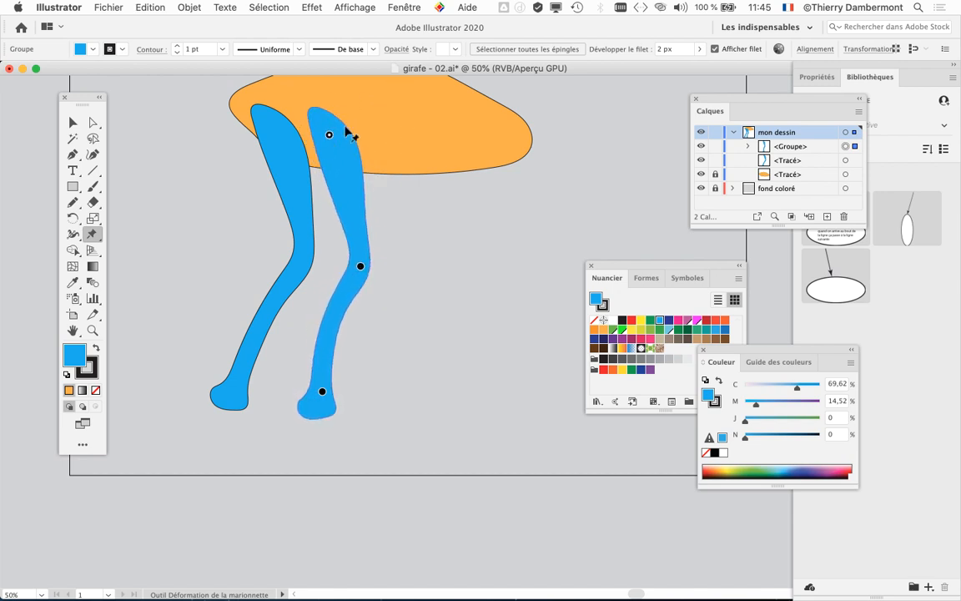
pyautogui.moveTo(361, 267); pyautogui.dragTo(342, 269)
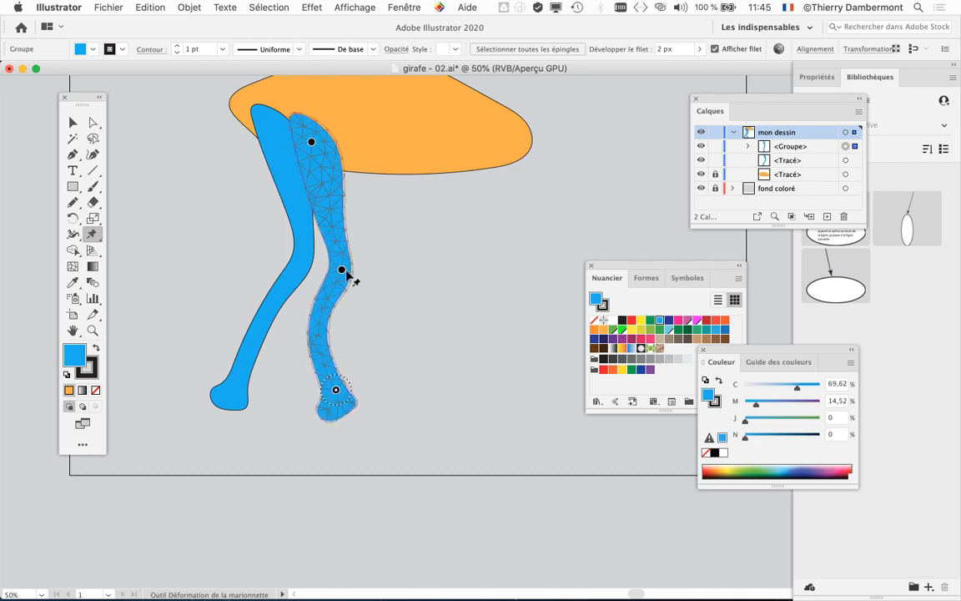
pyautogui.moveTo(347, 272); pyautogui.dragTo(367, 270)
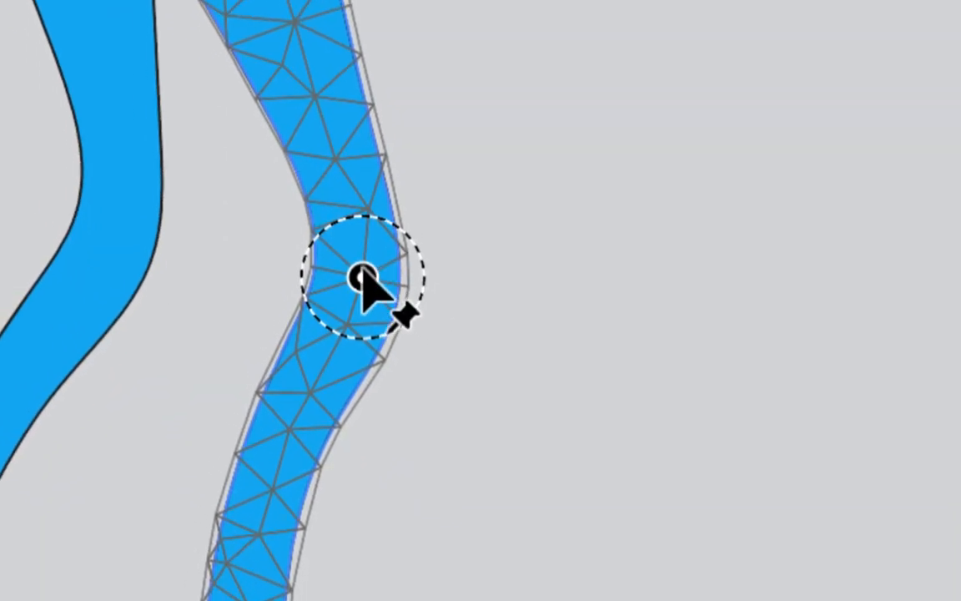
pyautogui.moveTo(361, 274)
pyautogui.mouseDown()
pyautogui.moveTo(408, 276)
pyautogui.moveTo(237, 304)
pyautogui.moveTo(417, 264)
pyautogui.moveTo(368, 286)
pyautogui.moveTo(374, 281)
pyautogui.mouseUp()
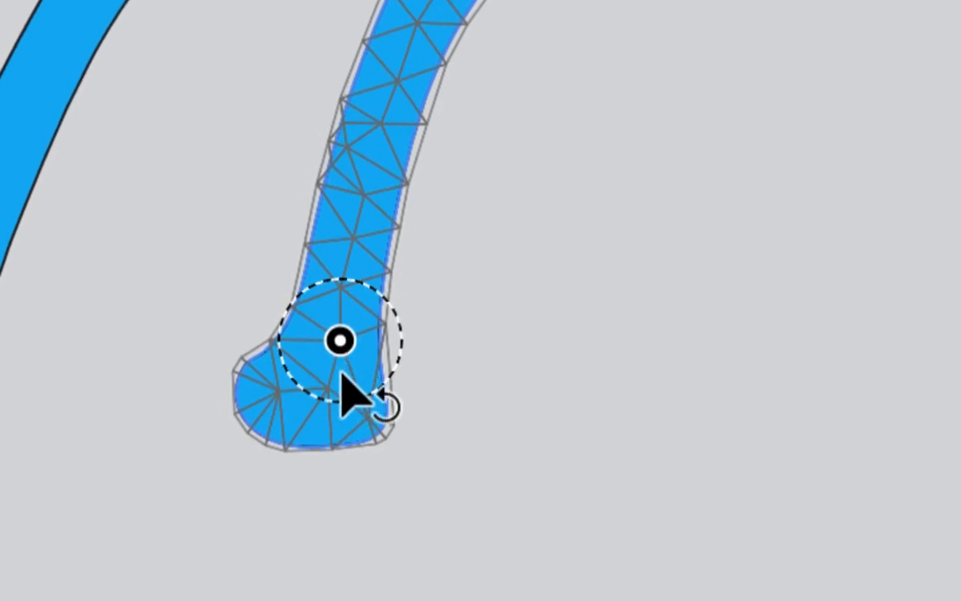
pyautogui.moveTo(348, 383)
pyautogui.mouseDown()
pyautogui.moveTo(357, 386)
pyautogui.moveTo(339, 374)
pyautogui.mouseUp()
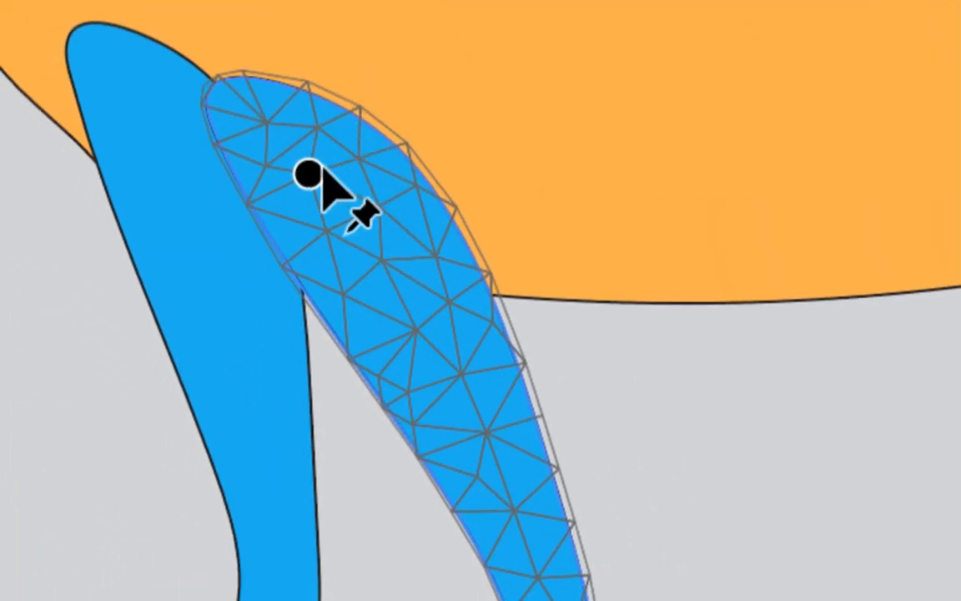
# - Refine the right leg's pose by adjusting the rotation at its thigh pin and its foot pin
pyautogui.click(311, 173)
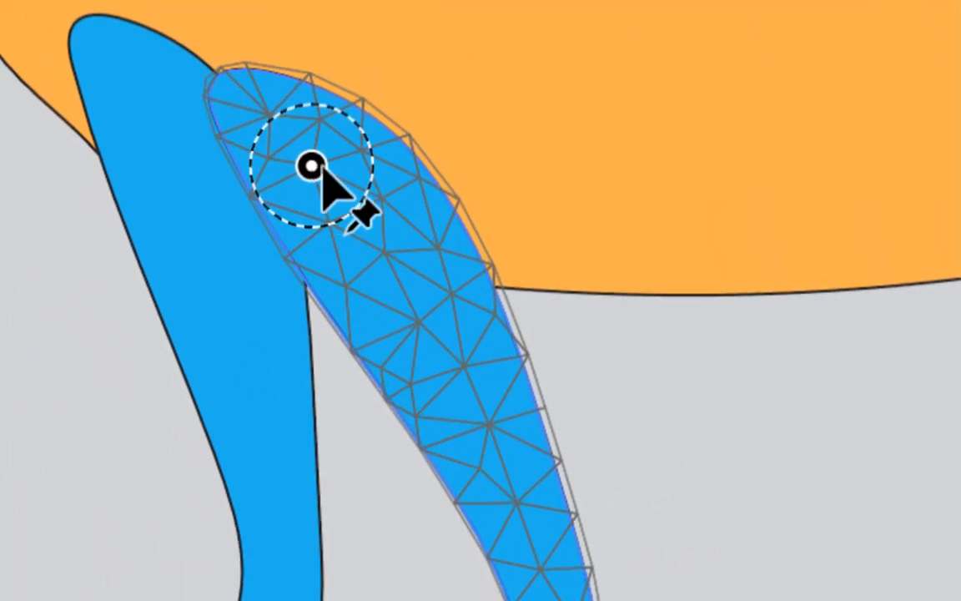
pyautogui.moveTo(324, 171); pyautogui.dragTo(323, 178)
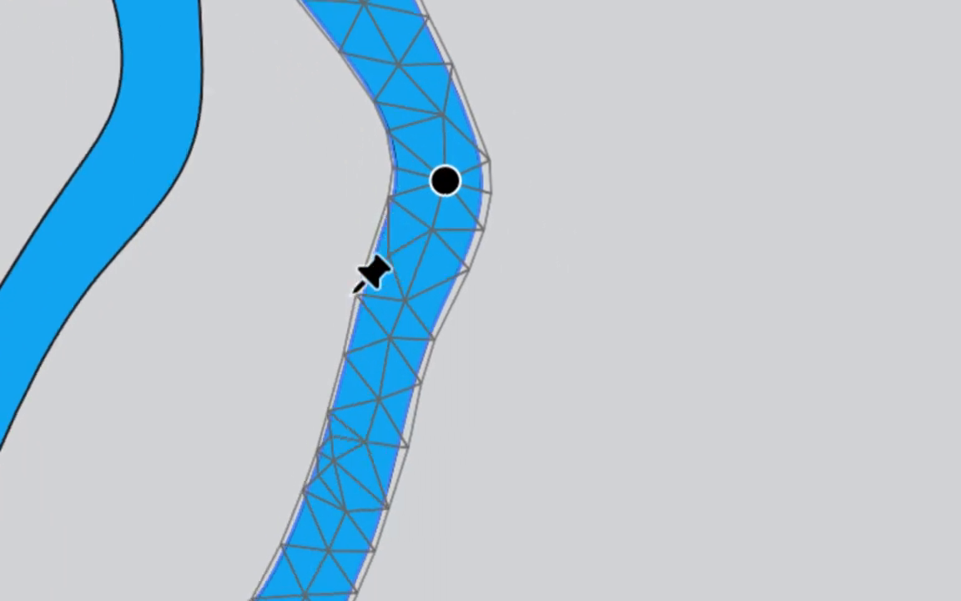
pyautogui.click(345, 348)
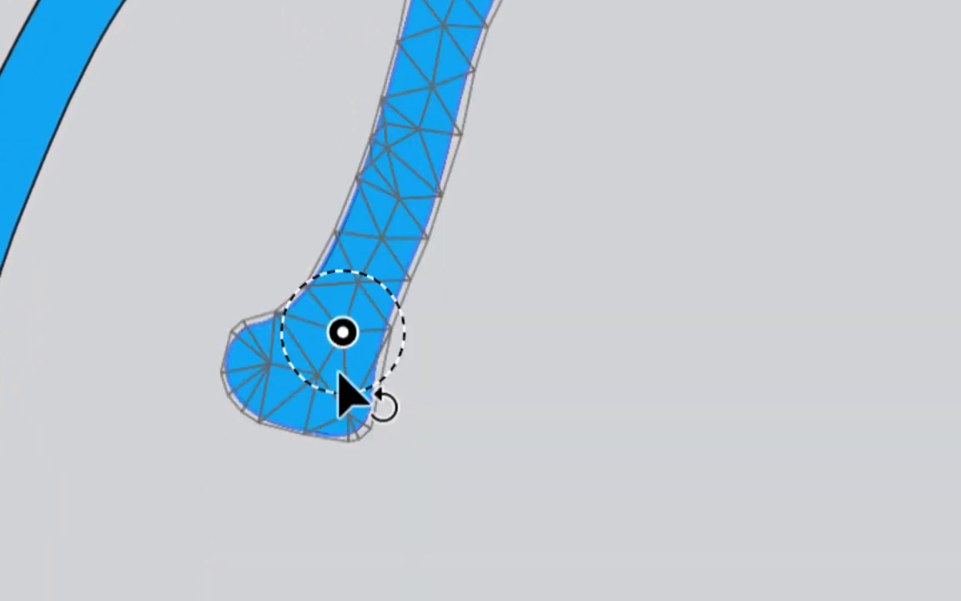
pyautogui.moveTo(338, 373); pyautogui.dragTo(345, 370)
# - Add a warp pin in the middle of the right leg's shin and another on its thigh, nudging each to smooth the contour
pyautogui.click(361, 98)
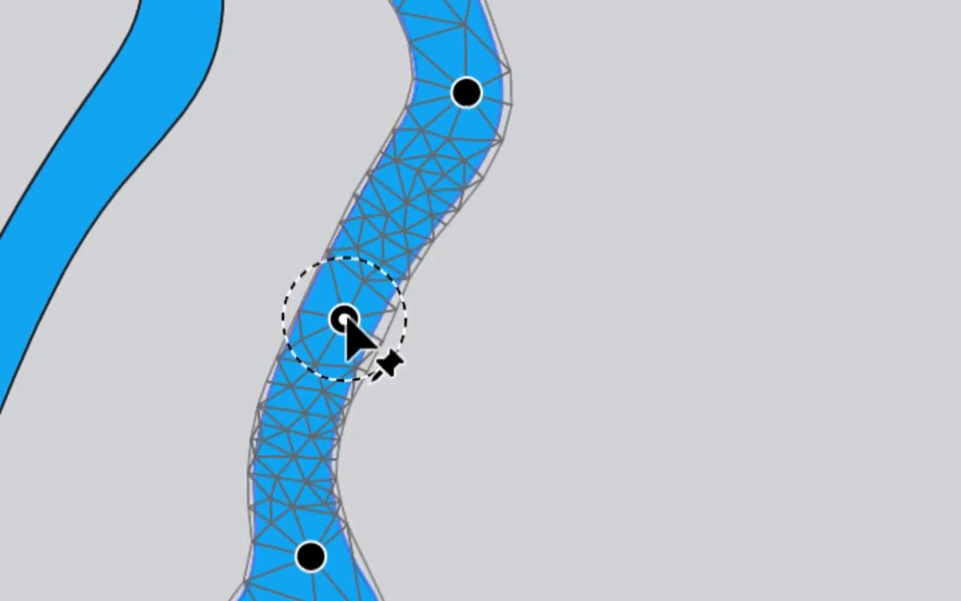
pyautogui.moveTo(346, 321)
pyautogui.mouseDown()
pyautogui.moveTo(415, 320)
pyautogui.moveTo(405, 308)
pyautogui.moveTo(356, 320)
pyautogui.mouseUp()
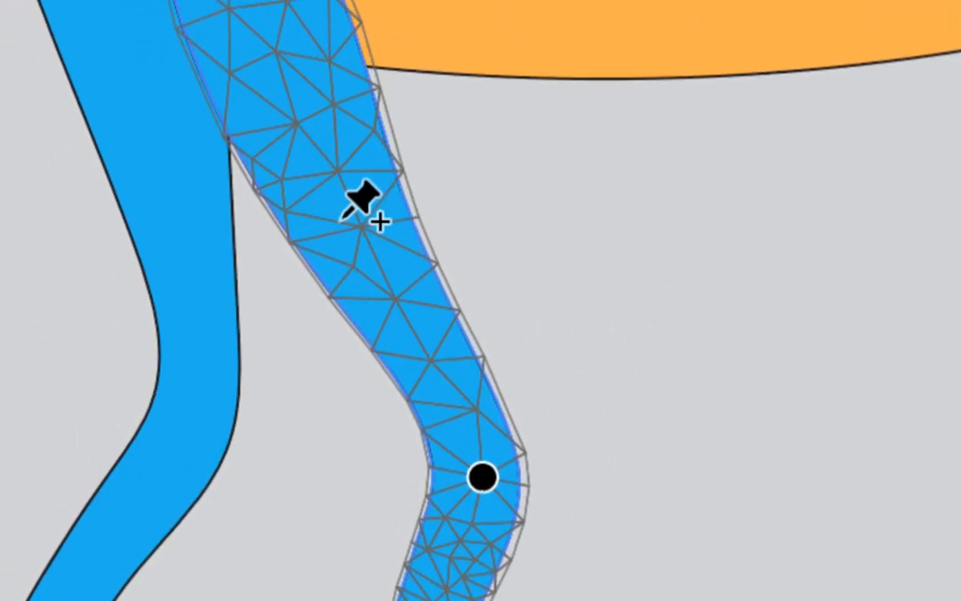
pyautogui.click(338, 216)
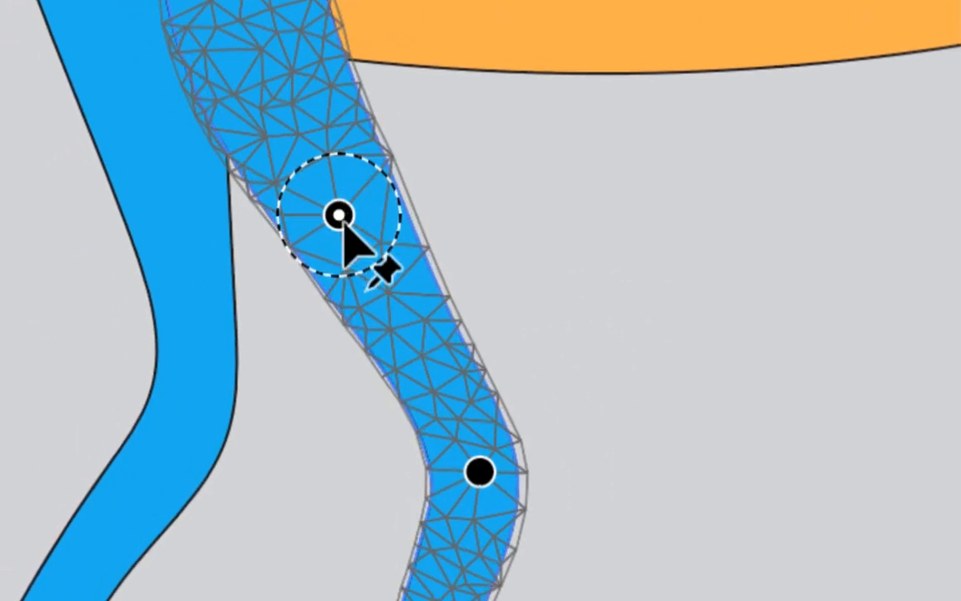
pyautogui.moveTo(338, 216); pyautogui.dragTo(346, 219)
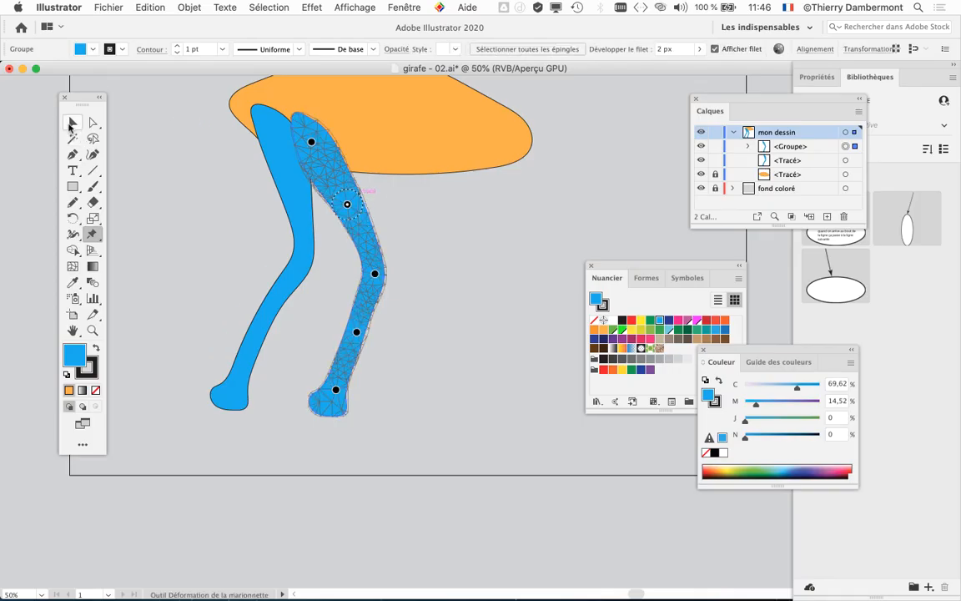
# - Leave Puppet Warp, reactivate it to check whether the right leg's pins are still editable, and deselect the leg
pyautogui.click(71, 123)
pyautogui.click(172, 162)
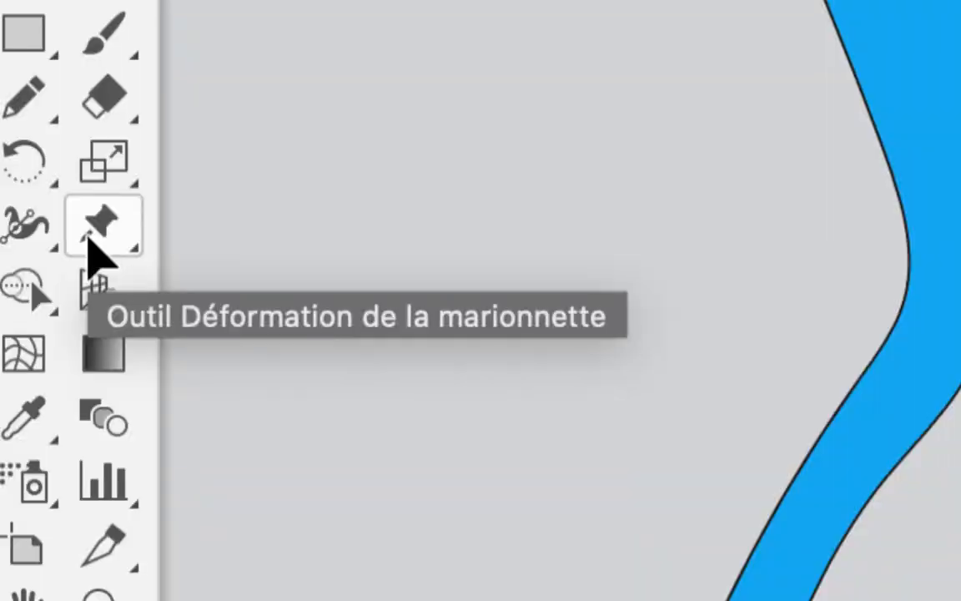
pyautogui.click(92, 236)
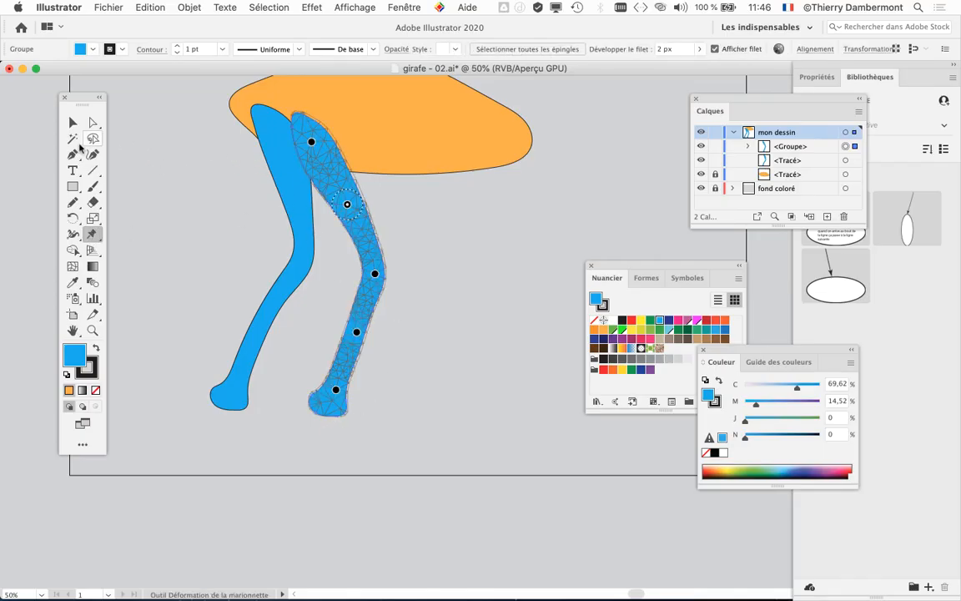
pyautogui.click(72, 123)
pyautogui.click(411, 279)
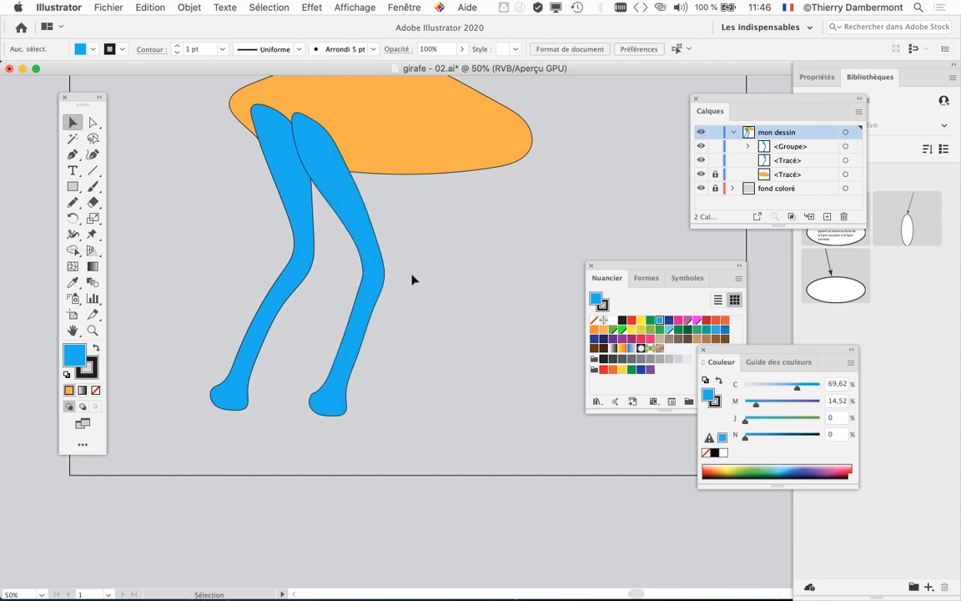
# - Apply Puppet Warp to the left blue leg, bringing its foot inward under the body and raising and rotating its knee
pyautogui.moveTo(313, 282); pyautogui.dragTo(303, 307)
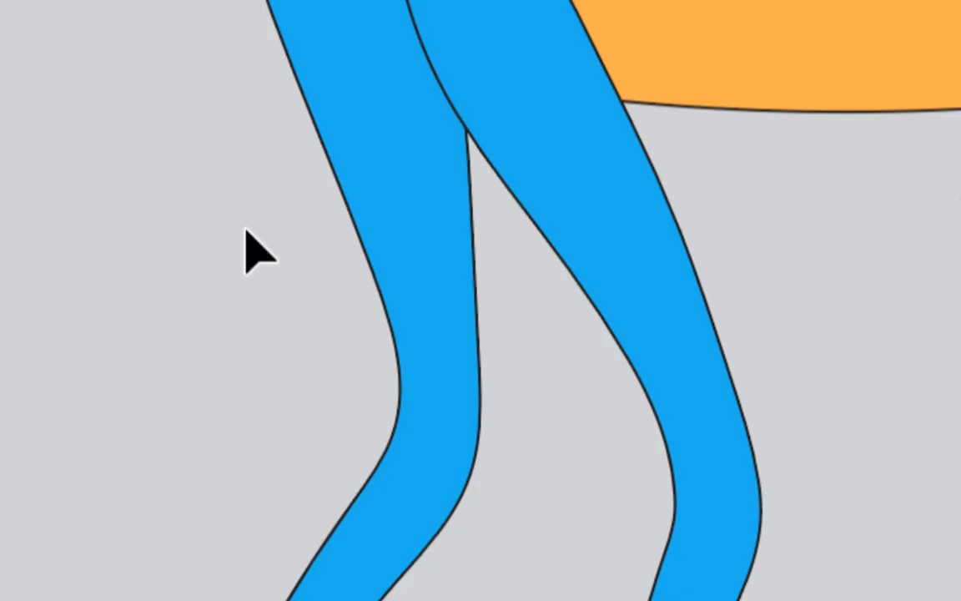
pyautogui.click(372, 171)
pyautogui.press('e')
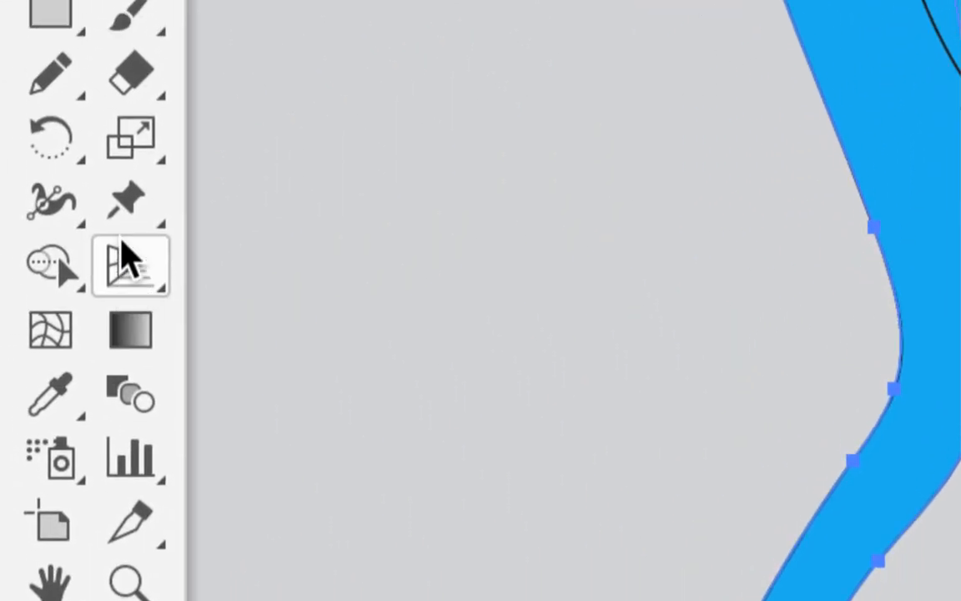
pyautogui.click(125, 208)
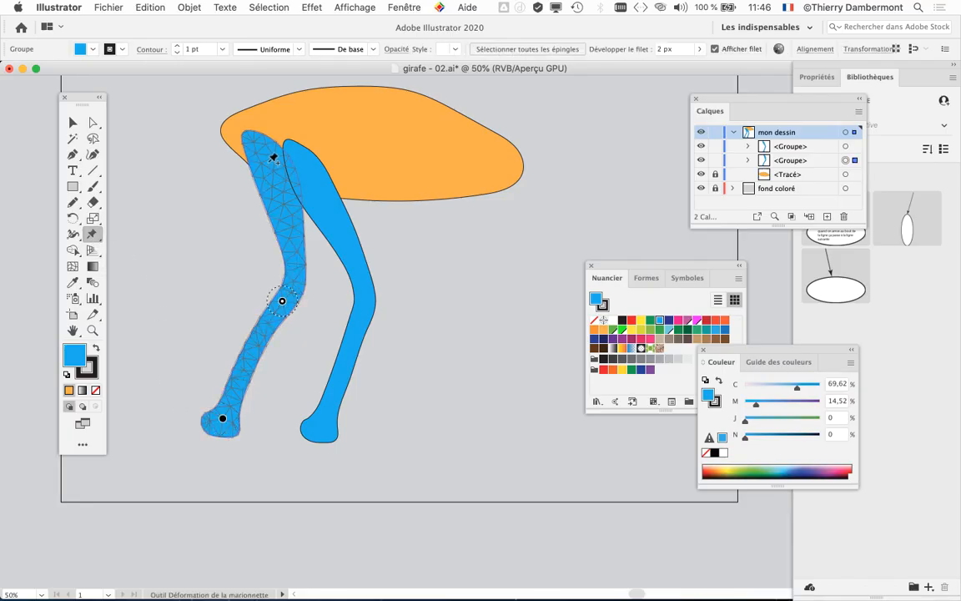
pyautogui.moveTo(222, 420); pyautogui.dragTo(250, 422)
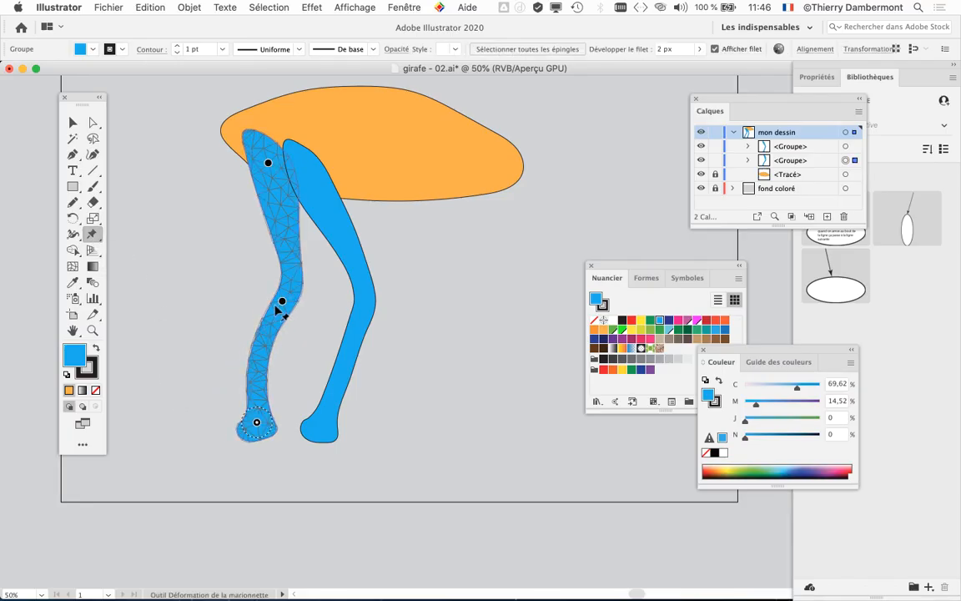
pyautogui.moveTo(282, 301)
pyautogui.mouseDown()
pyautogui.moveTo(307, 292)
pyautogui.moveTo(281, 287)
pyautogui.mouseUp()
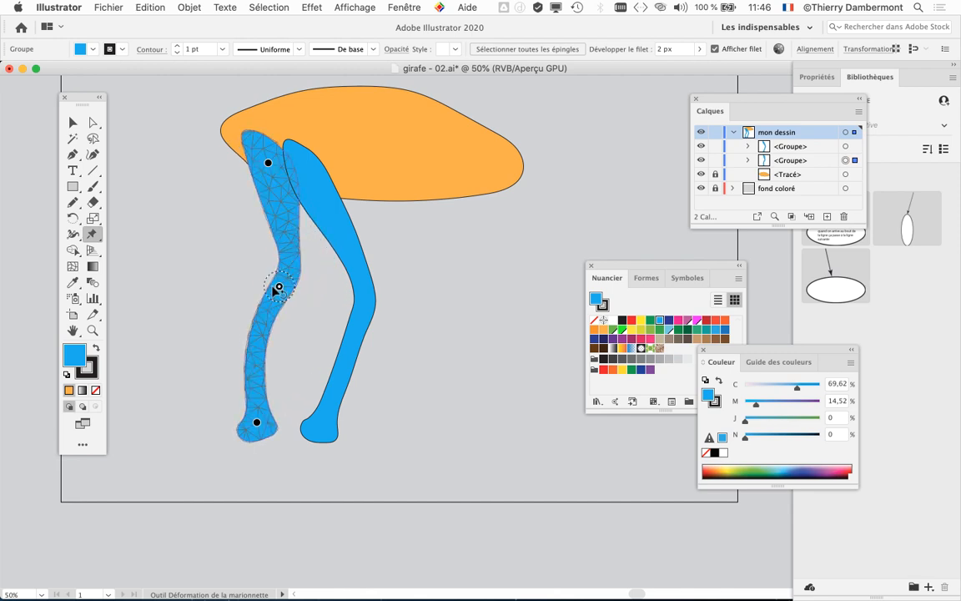
pyautogui.moveTo(272, 289); pyautogui.dragTo(272, 292)
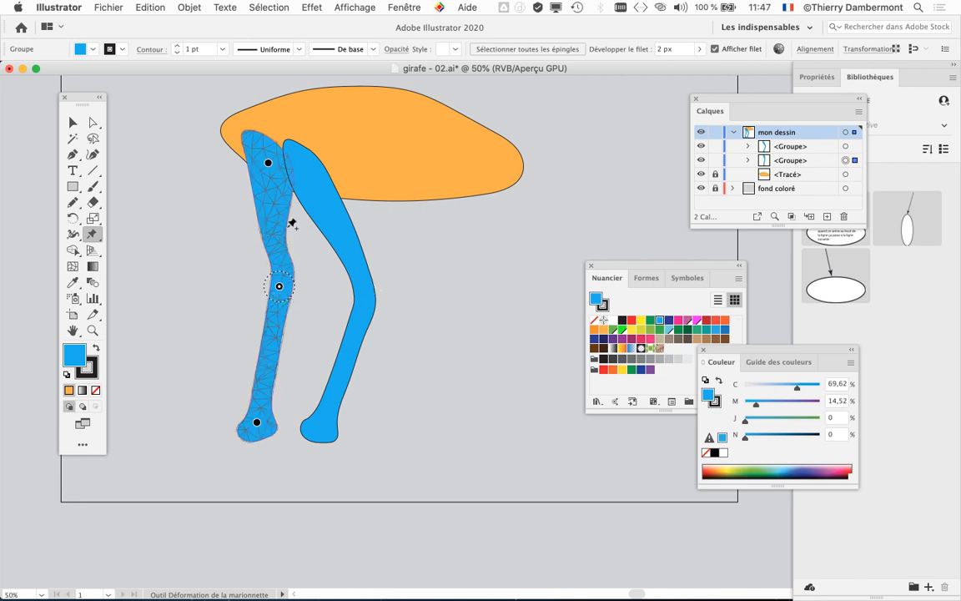
# - Straighten the left leg by shifting its thigh pin toward the other leg, rotating its foot and moving its knee outward
pyautogui.moveTo(268, 164)
pyautogui.mouseDown()
pyautogui.moveTo(299, 163)
pyautogui.moveTo(275, 167)
pyautogui.mouseUp()
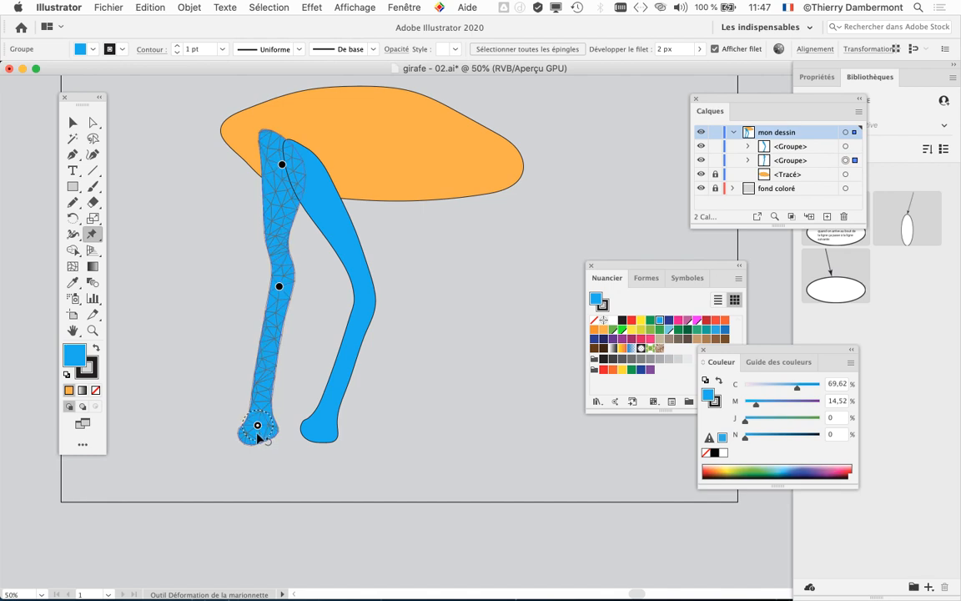
pyautogui.moveTo(257, 437); pyautogui.dragTo(257, 437)
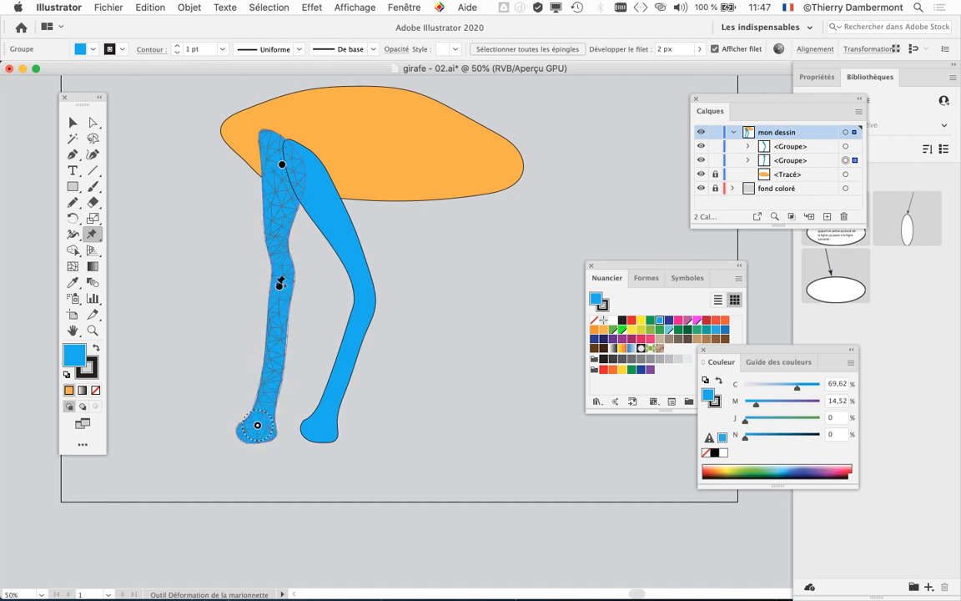
pyautogui.moveTo(281, 289); pyautogui.dragTo(265, 288)
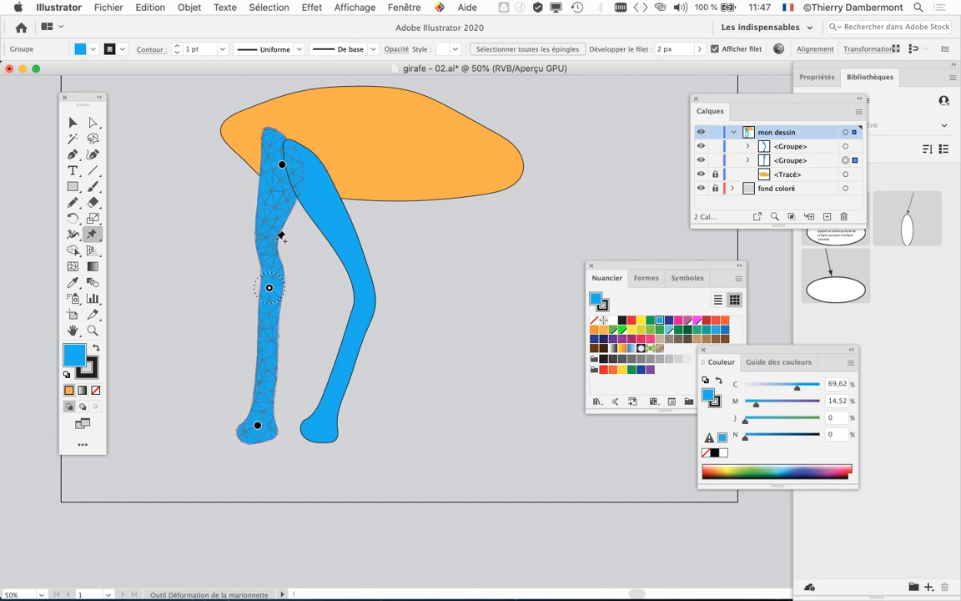
# - Redraw the left leg's inner contour with the Pencil tool to smooth the hollow above the knee
pyautogui.scroll(1, 286, 240)
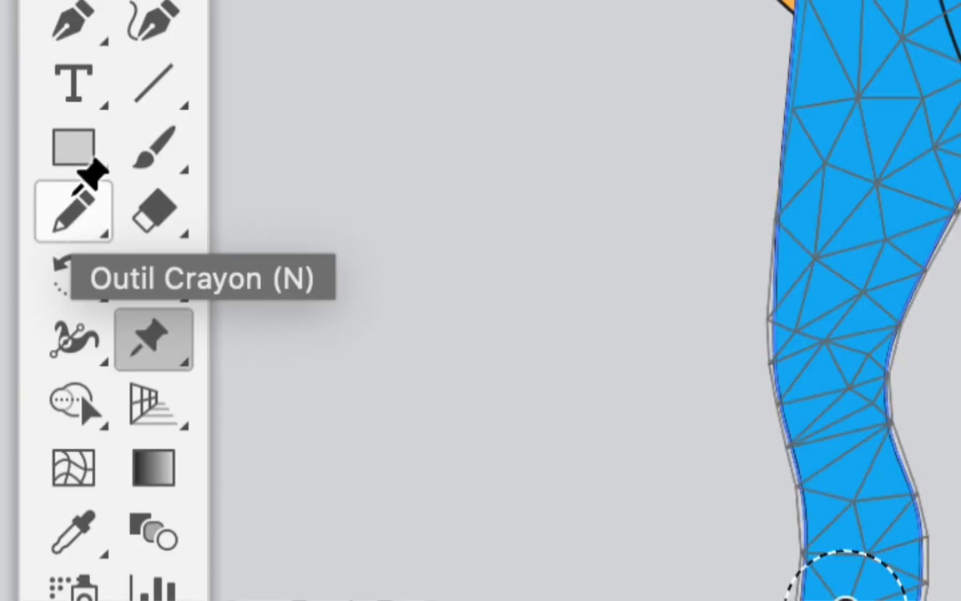
pyautogui.click(73, 203)
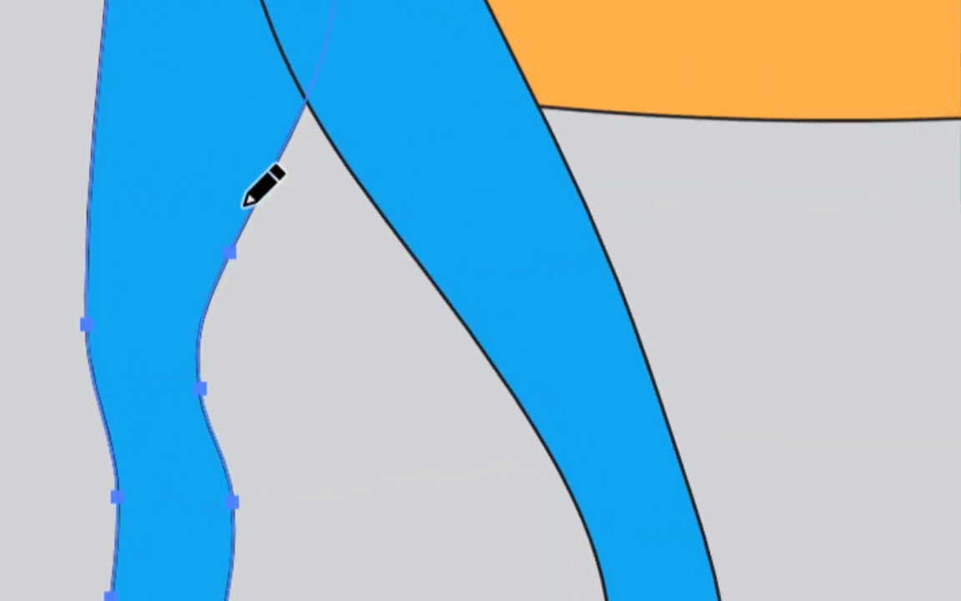
pyautogui.moveTo(946, 237); pyautogui.dragTo(920, 344)
pyautogui.moveTo(240, 229); pyautogui.dragTo(219, 288)
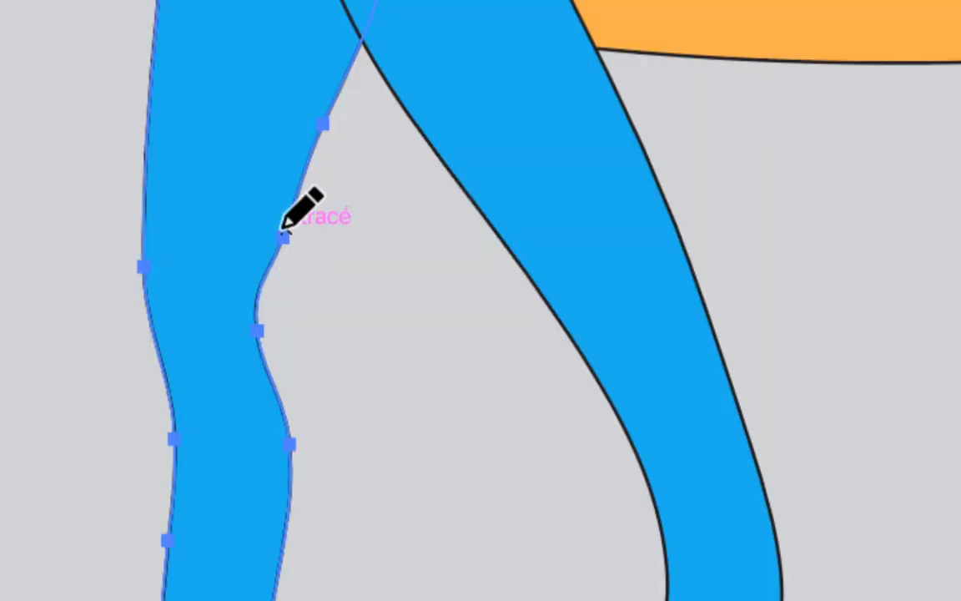
pyautogui.moveTo(283, 230)
pyautogui.mouseDown()
pyautogui.moveTo(289, 213)
pyautogui.moveTo(273, 385)
pyautogui.moveTo(280, 532)
pyautogui.mouseUp()
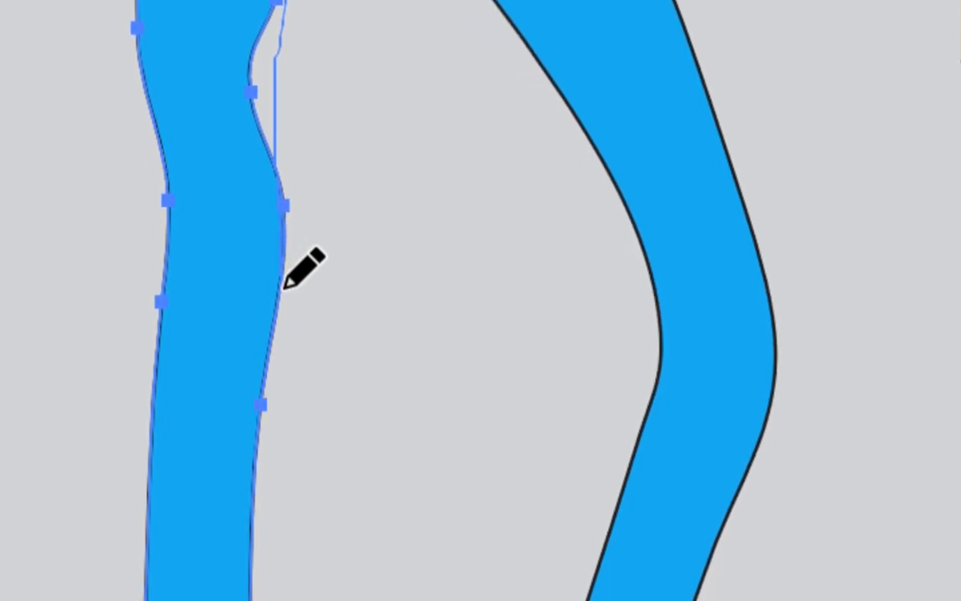
pyautogui.moveTo(284, 287); pyautogui.dragTo(285, 283)
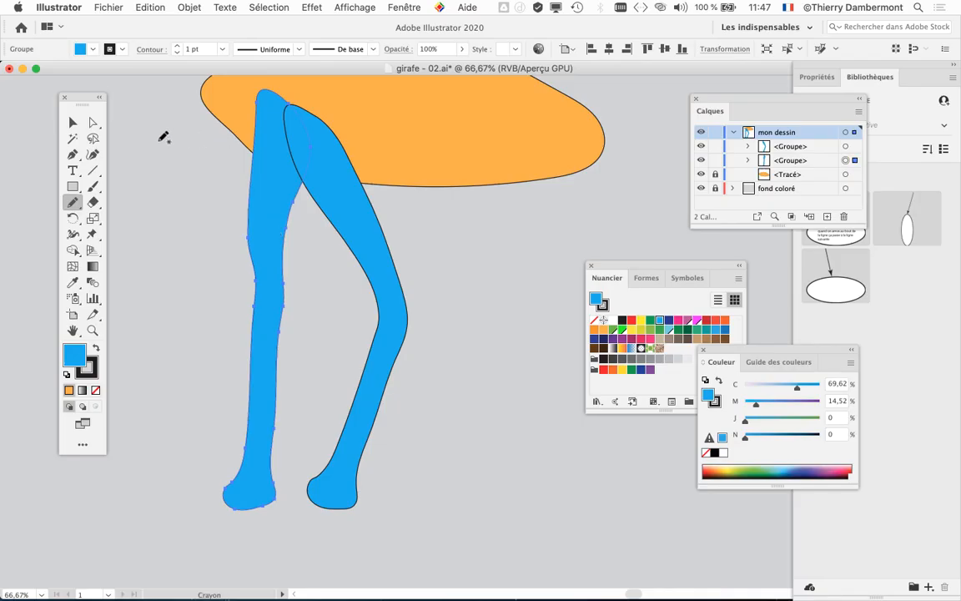
# - Move the floating tools panel lower and closer to the artwork
pyautogui.moveTo(263, 259); pyautogui.dragTo(223, 274)
pyautogui.press('super+minus')
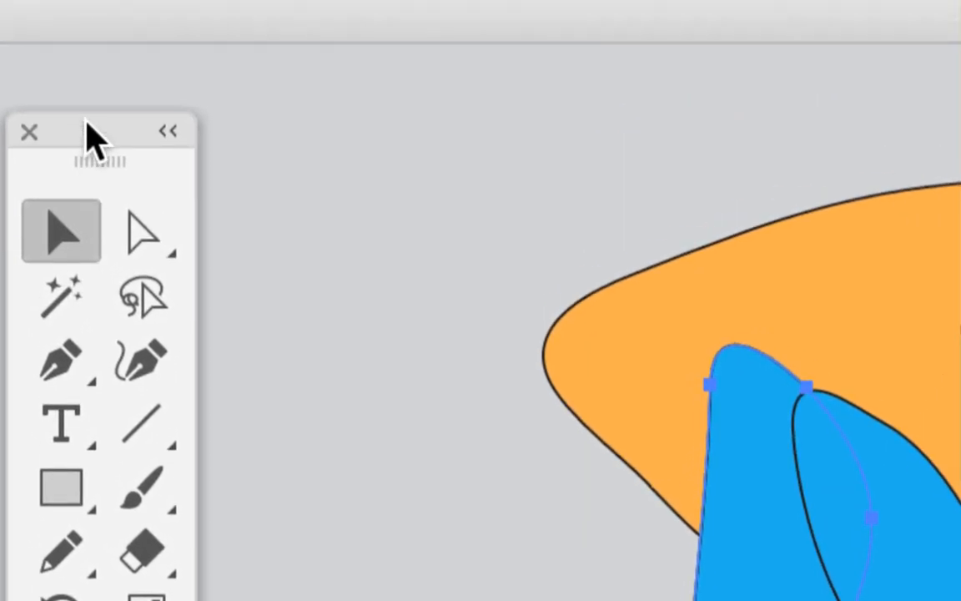
pyautogui.moveTo(86, 124); pyautogui.dragTo(115, 185)
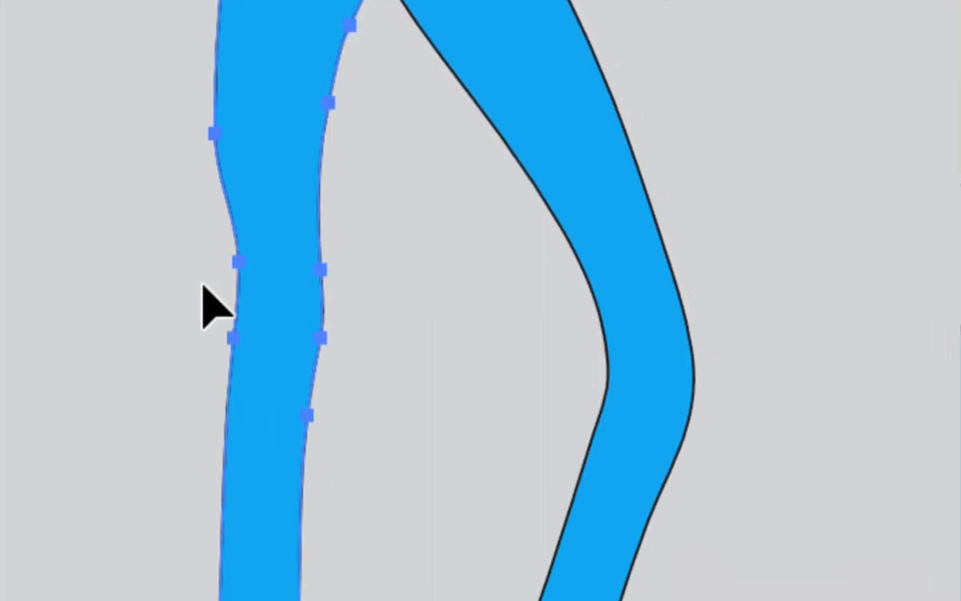
# - Select both blue legs together and place a duplicate of the pair under the other end of the orange body
pyautogui.click(205, 305)
pyautogui.moveTo(195, 282); pyautogui.dragTo(275, 294)
pyautogui.click(185, 268)
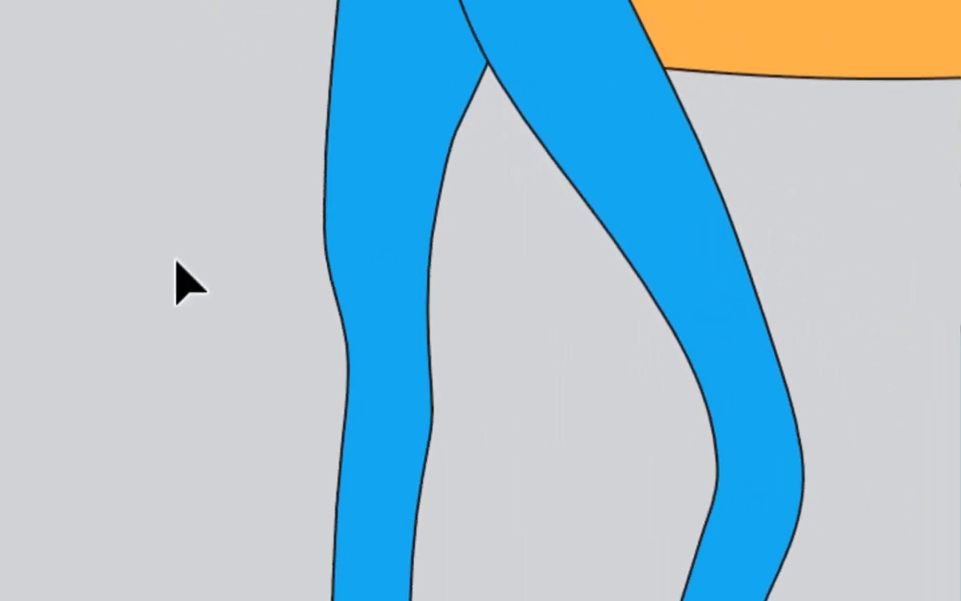
pyautogui.moveTo(178, 279); pyautogui.dragTo(609, 306)
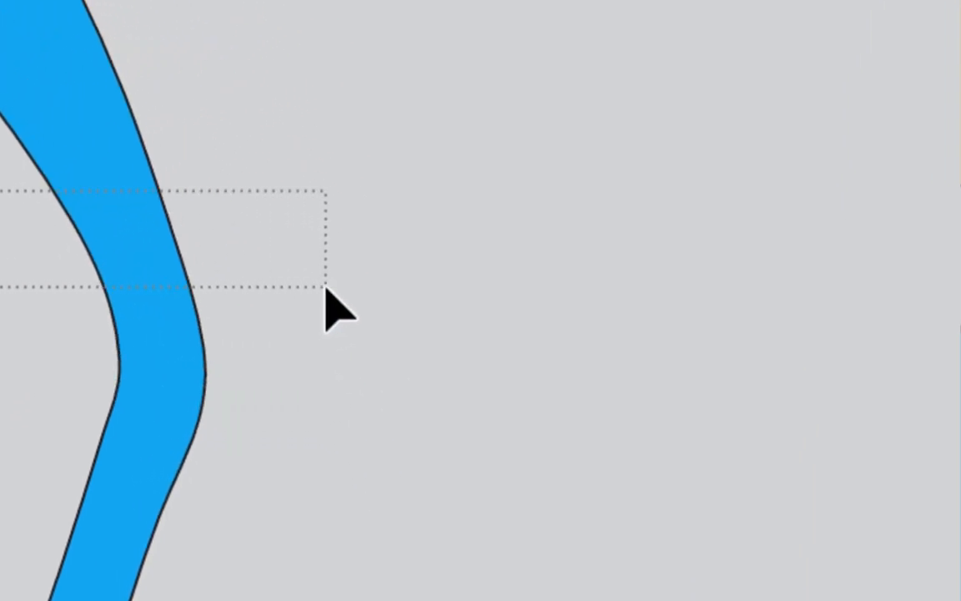
pyautogui.moveTo(325, 288); pyautogui.dragTo(327, 290)
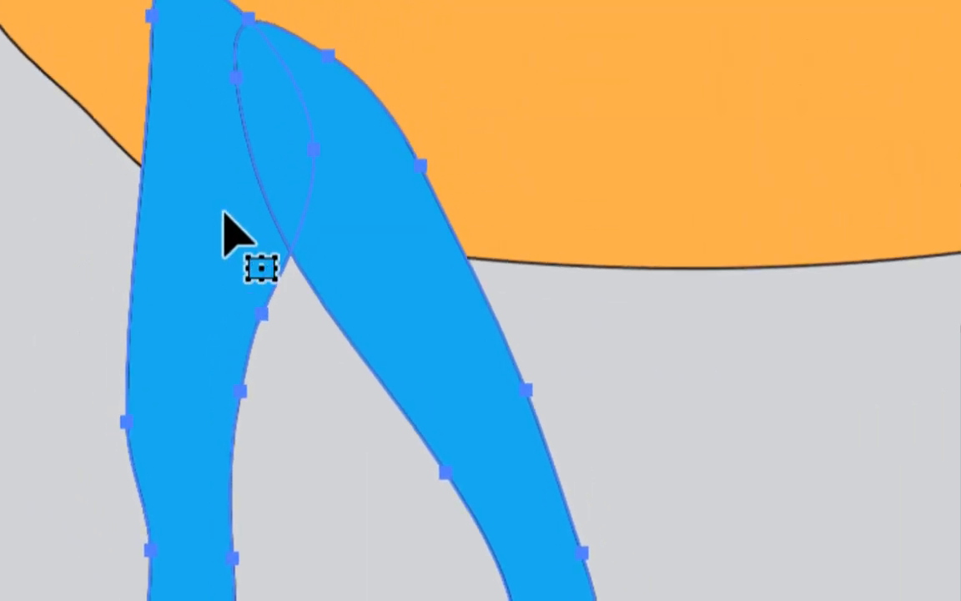
pyautogui.moveTo(223, 214); pyautogui.dragTo(366, 225)
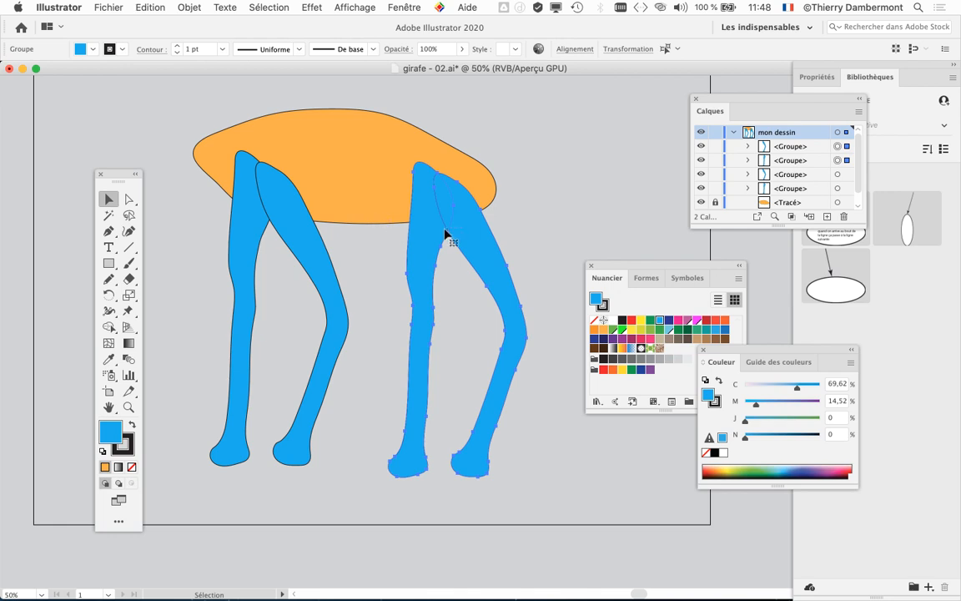
# - Group the duplicated leg pair and tilt it slightly counterclockwise with the Free Transform tool
pyautogui.moveTo(433, 228); pyautogui.dragTo(415, 230)
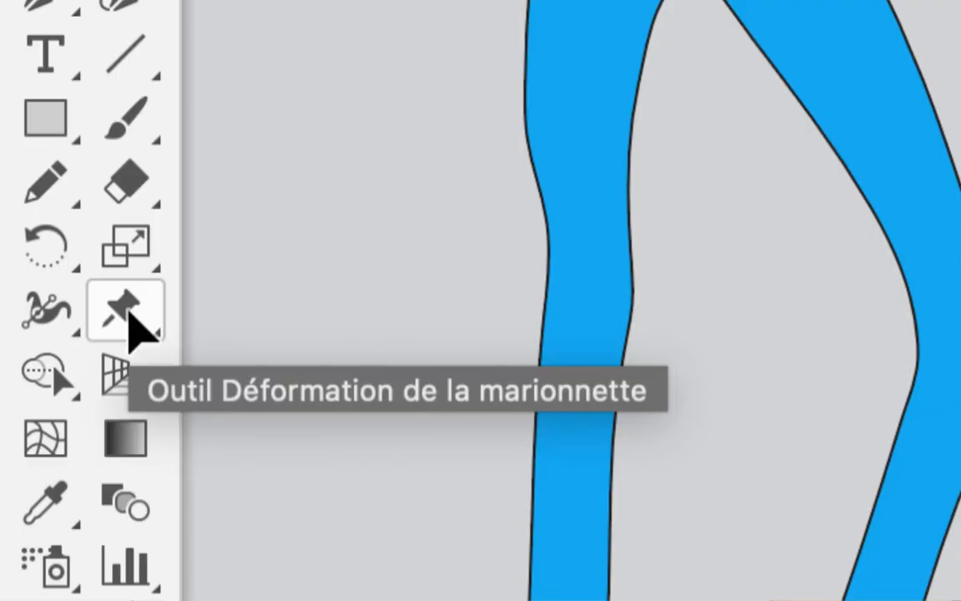
pyautogui.click(130, 312)
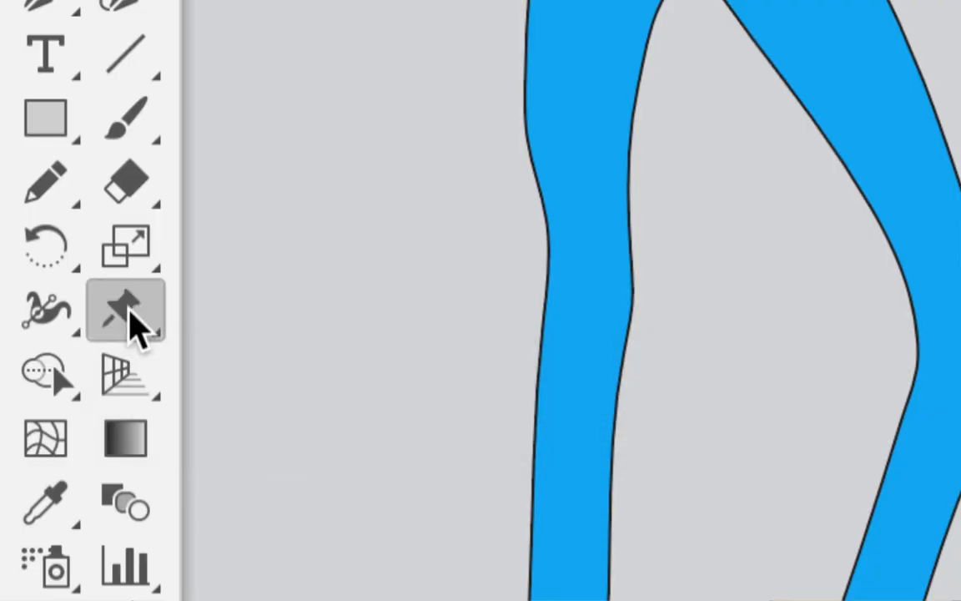
pyautogui.moveTo(133, 325); pyautogui.dragTo(204, 311)
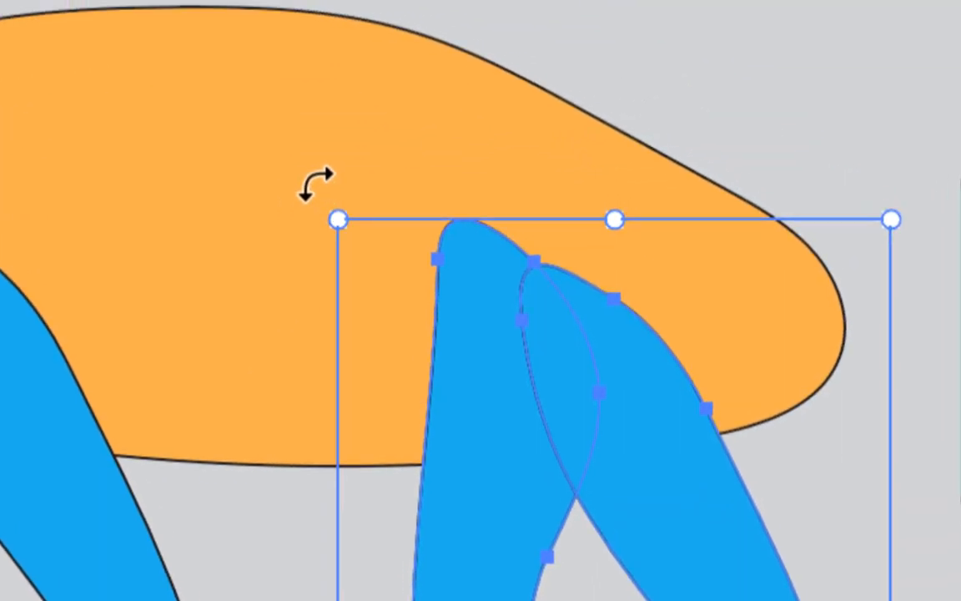
pyautogui.moveTo(317, 187); pyautogui.dragTo(298, 193)
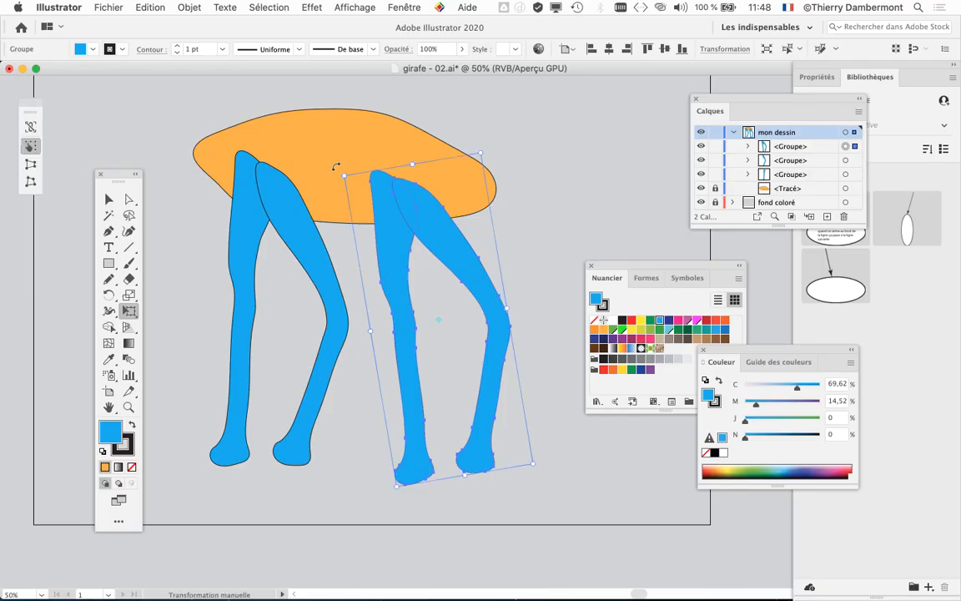
# - Narrow the tilted leg pair with Free Transform and reposition it under the right part of the orange body
pyautogui.moveTo(382, 246); pyautogui.dragTo(386, 231)
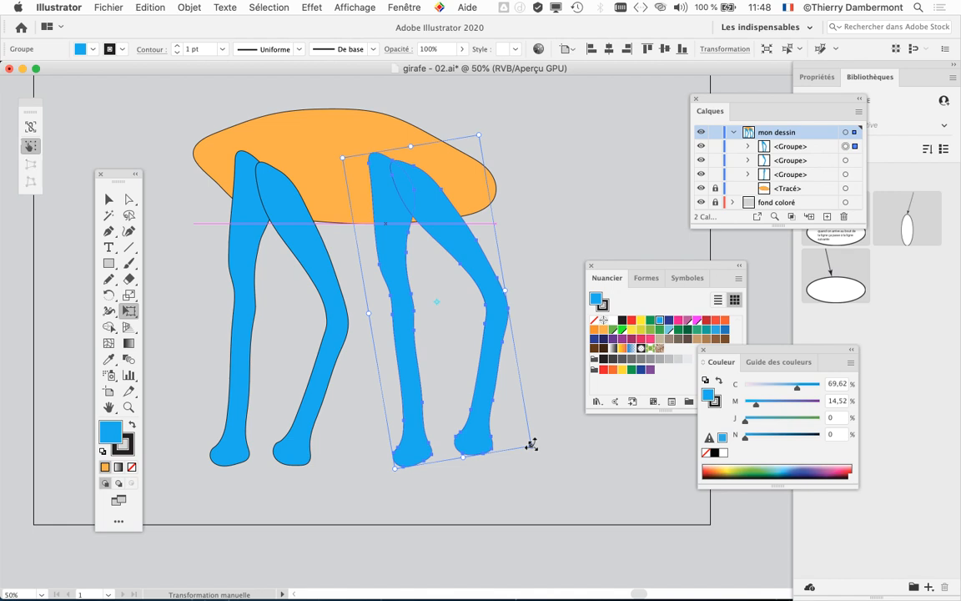
pyautogui.moveTo(530, 444); pyautogui.dragTo(522, 438)
pyautogui.moveTo(480, 407); pyautogui.dragTo(491, 452)
pyautogui.moveTo(410, 209); pyautogui.dragTo(433, 219)
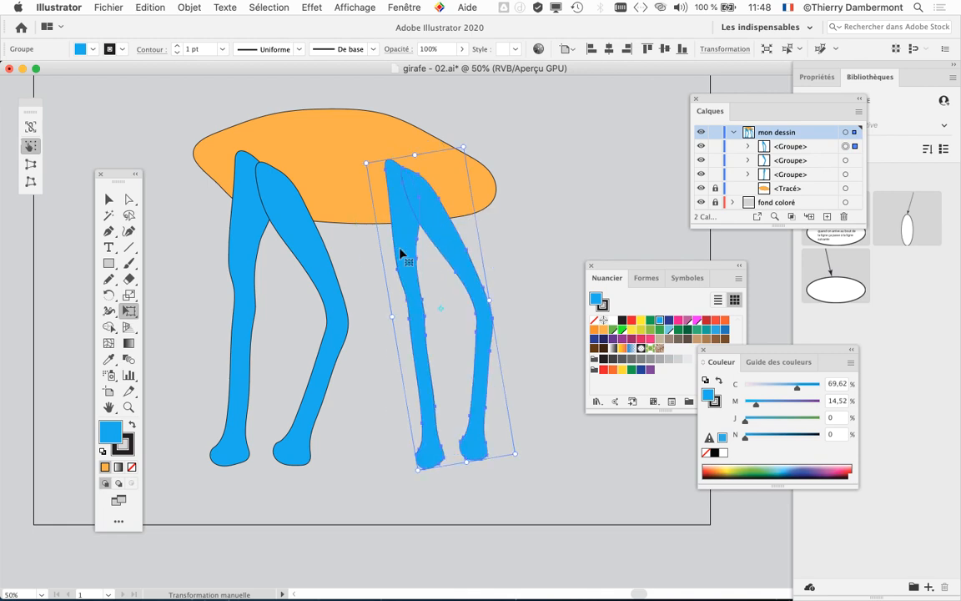
pyautogui.click(110, 198)
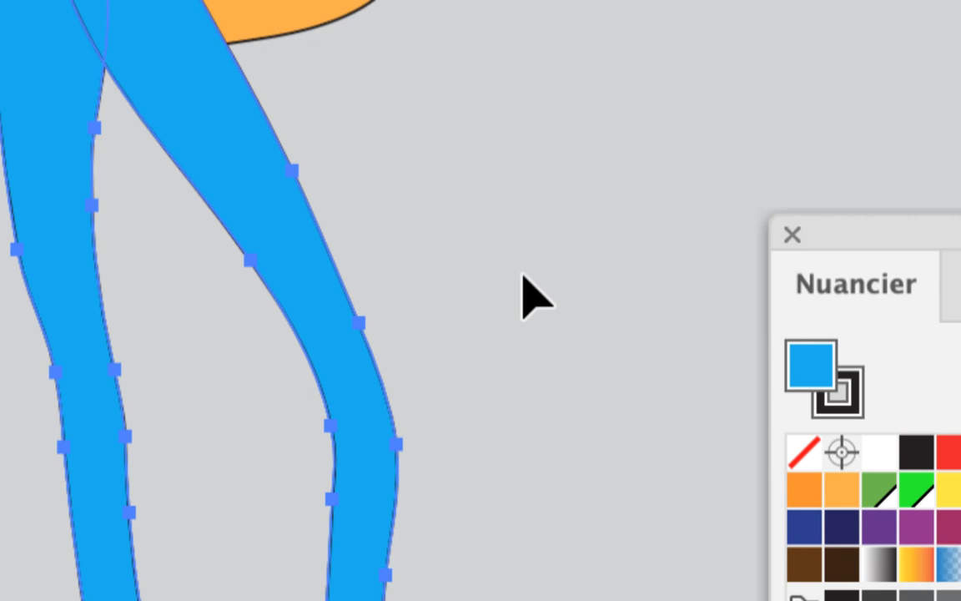
pyautogui.click(523, 275)
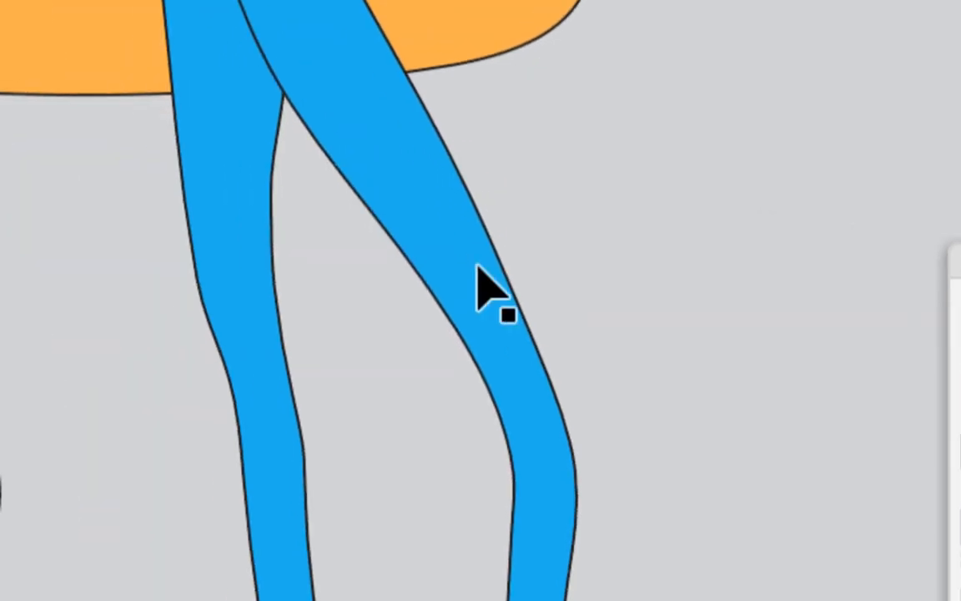
# - Move the floating tools palette clear of the artwork and deselect the narrowed leg pair
pyautogui.click(283, 236)
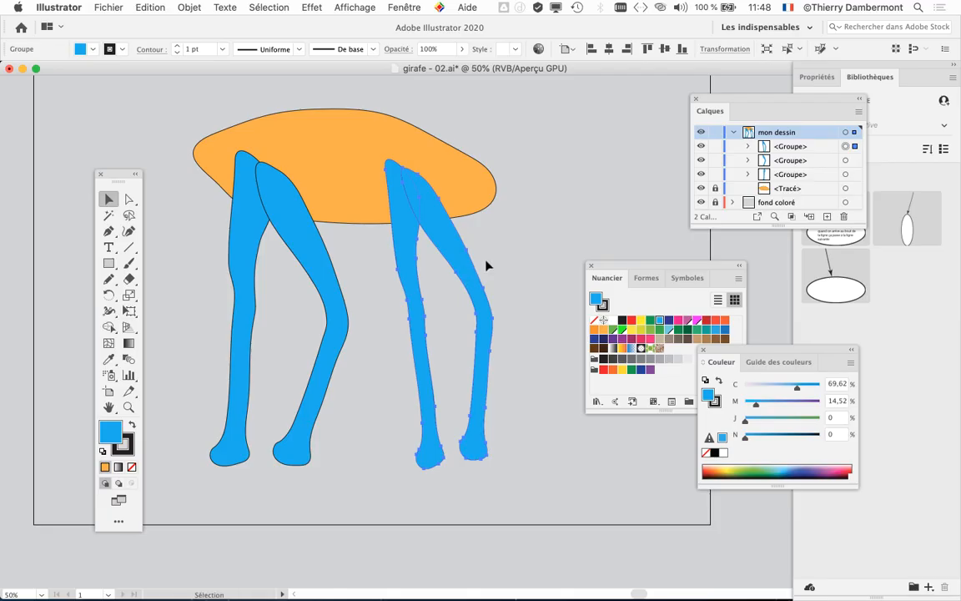
pyautogui.click(502, 273)
pyautogui.press('space')
pyautogui.moveTo(526, 267); pyautogui.dragTo(498, 244)
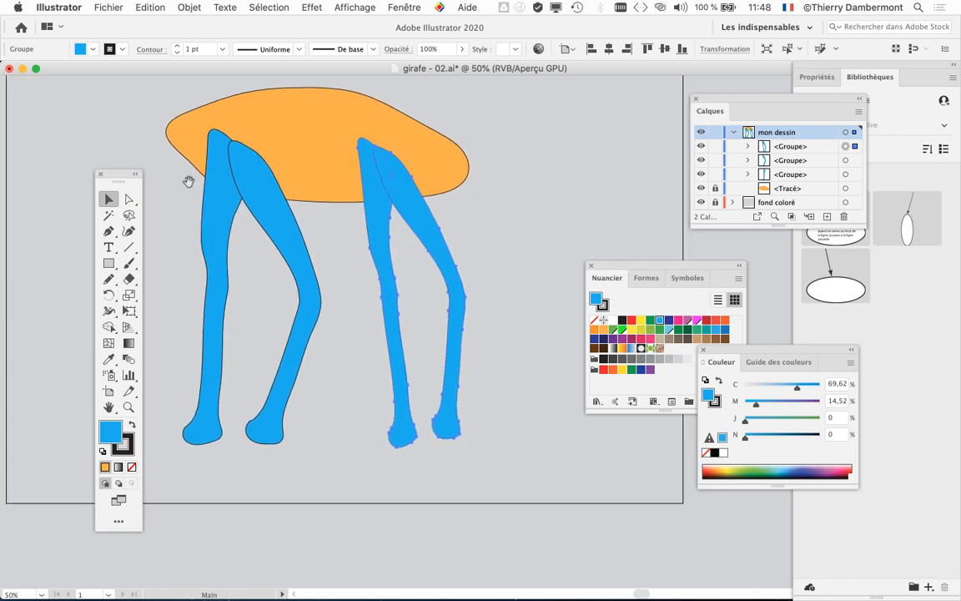
pyautogui.moveTo(114, 173); pyautogui.dragTo(91, 160)
pyautogui.click(487, 230)
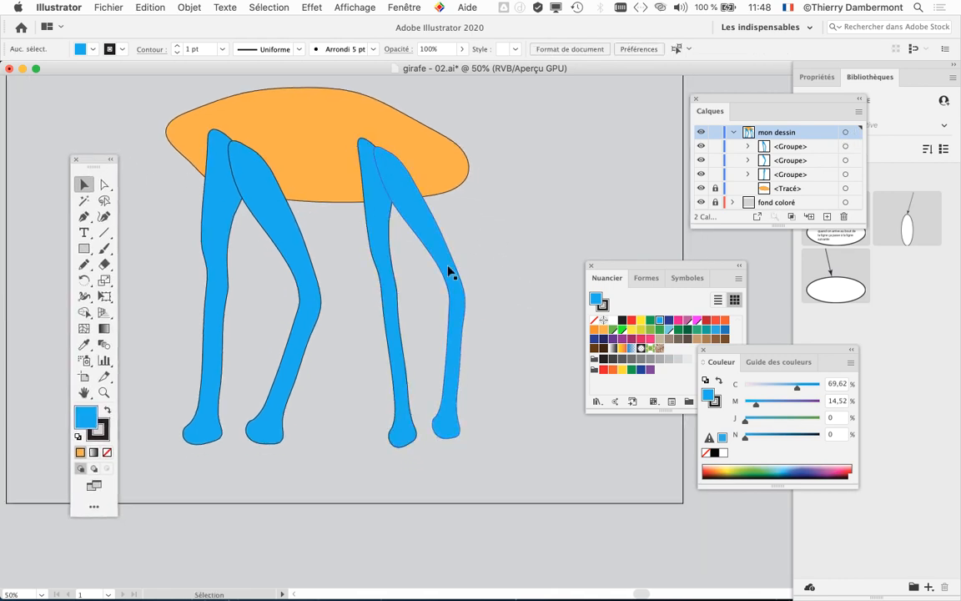
# - Save the document as a new version named girafe - 03.ai
pyautogui.click(110, 6)
pyautogui.click(136, 117)
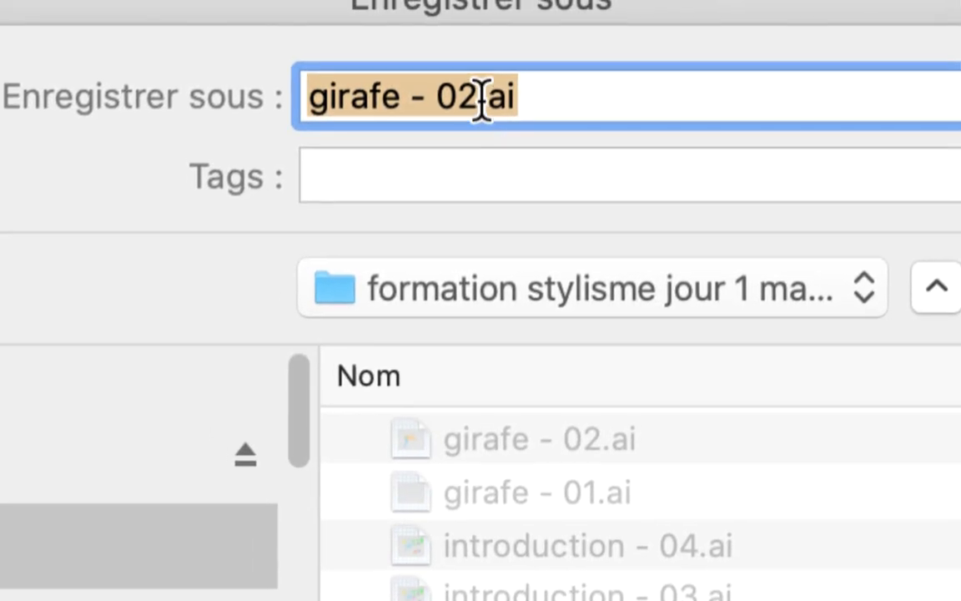
pyautogui.click(483, 101)
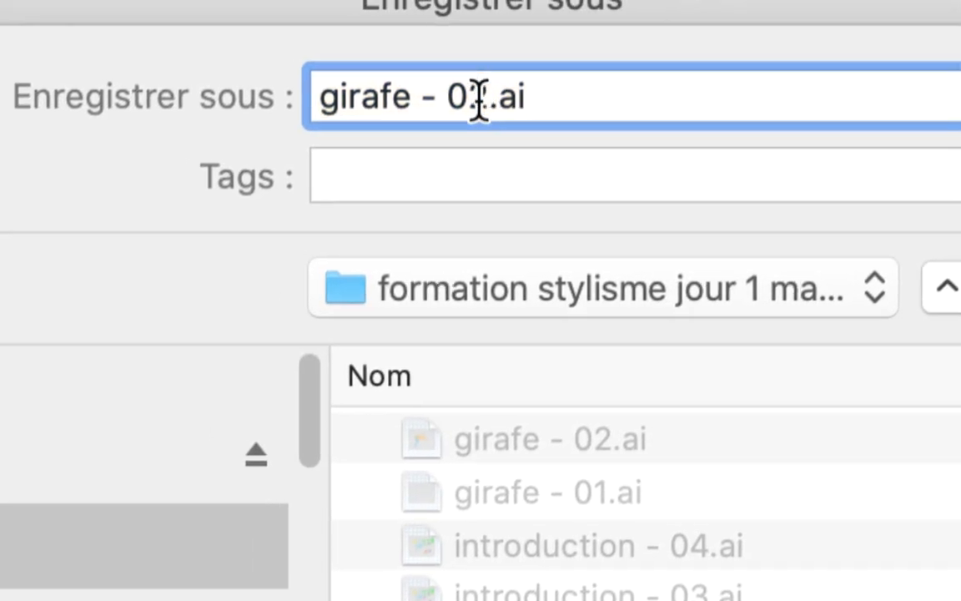
pyautogui.hotkey('shift', 'Left')
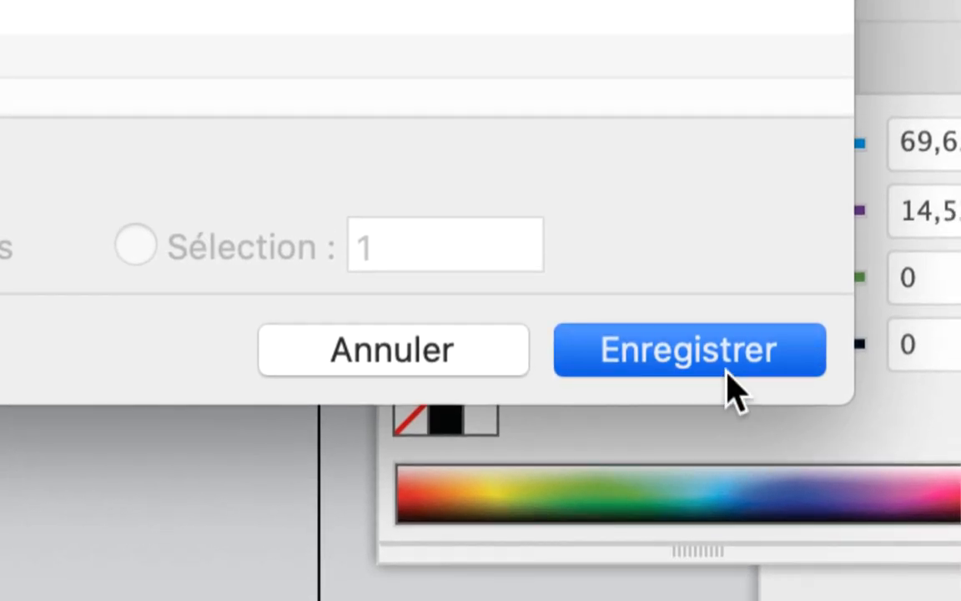
pyautogui.click(727, 371)
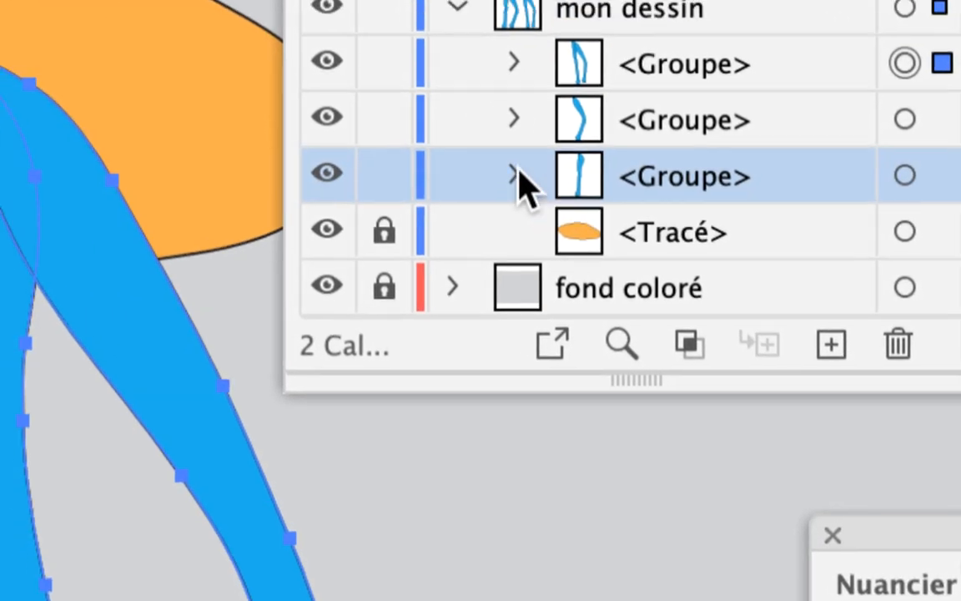
# - Enlarge the layer list and expand the leg groups to examine how their paths and subgroups are nested
pyautogui.click(401, 159)
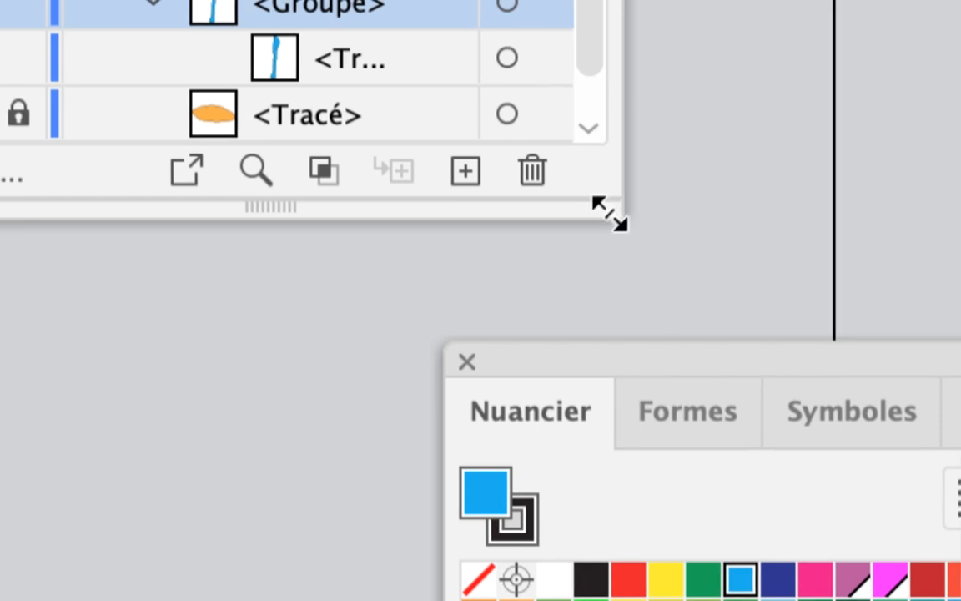
pyautogui.moveTo(613, 215); pyautogui.dragTo(741, 251)
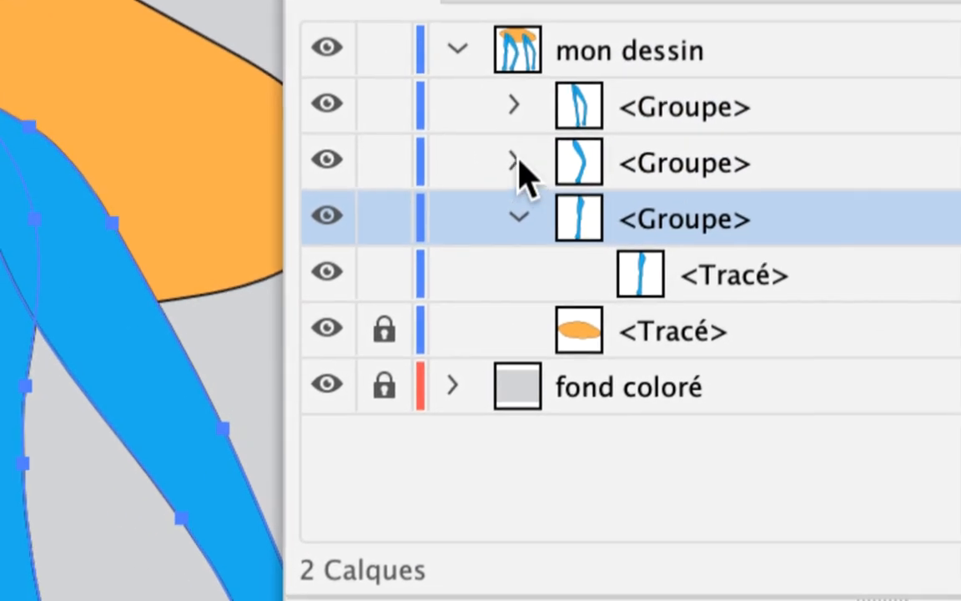
pyautogui.click(377, 135)
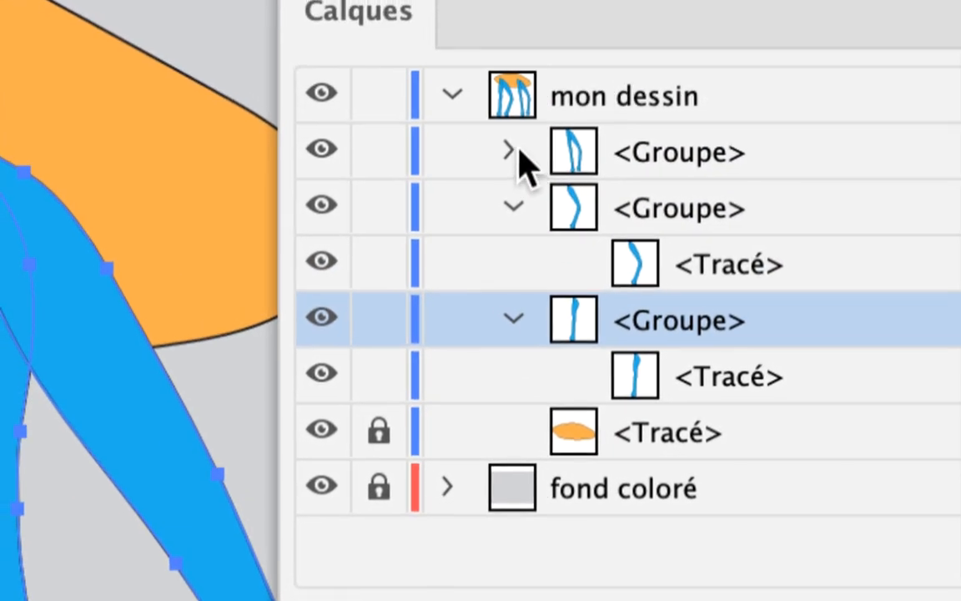
pyautogui.click(510, 151)
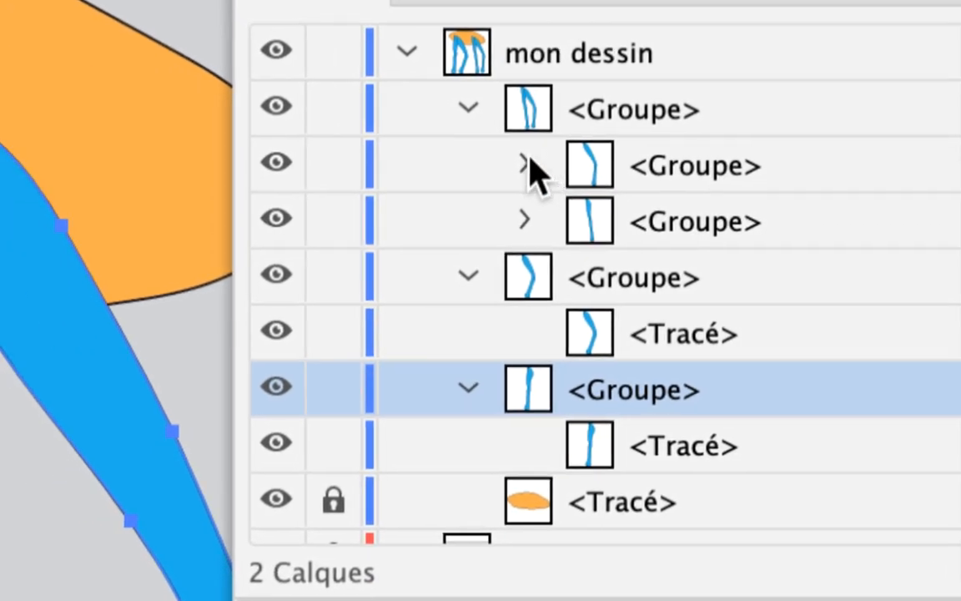
pyautogui.click(430, 203)
pyautogui.click(530, 167)
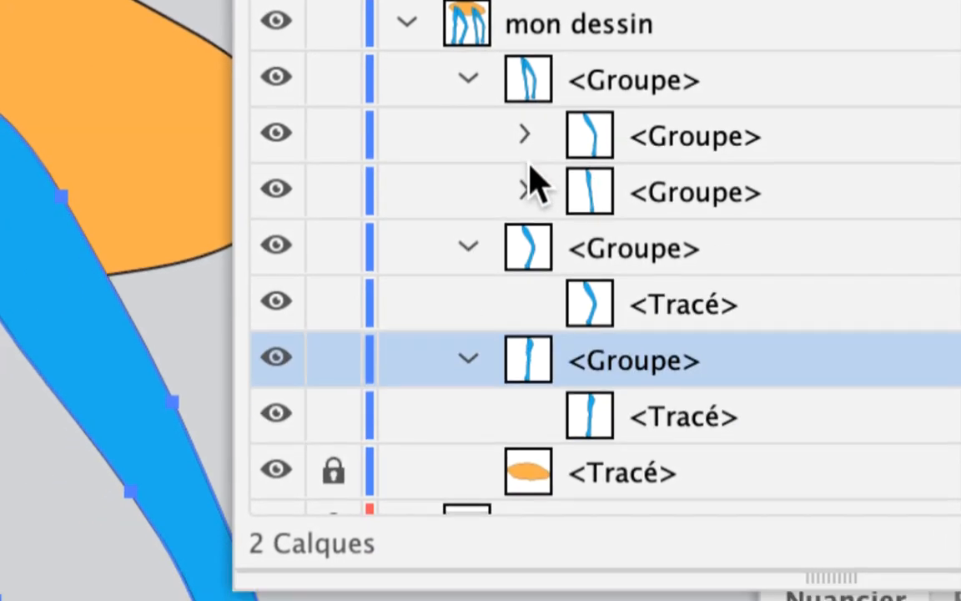
pyautogui.click(527, 218)
pyautogui.click(528, 219)
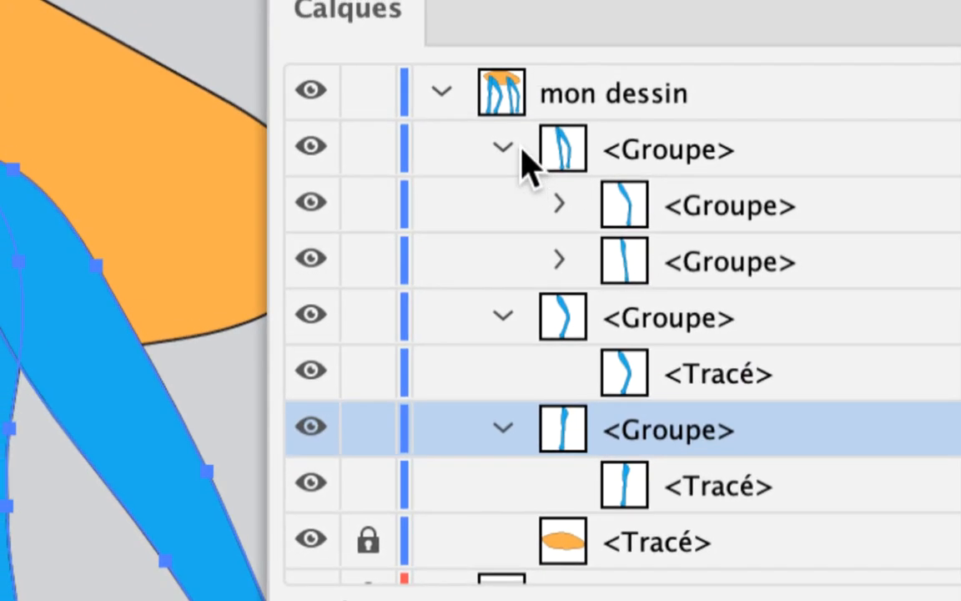
# - Collapse the leg groups and the "mon dessin" layer in the layer list
pyautogui.click(473, 103)
pyautogui.click(473, 269)
pyautogui.click(514, 175)
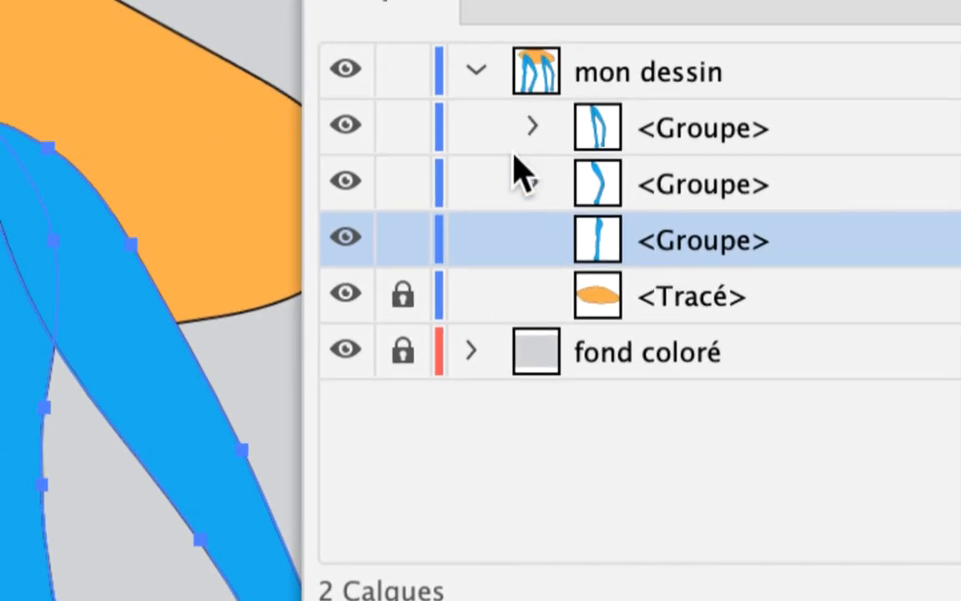
pyautogui.click(451, 14)
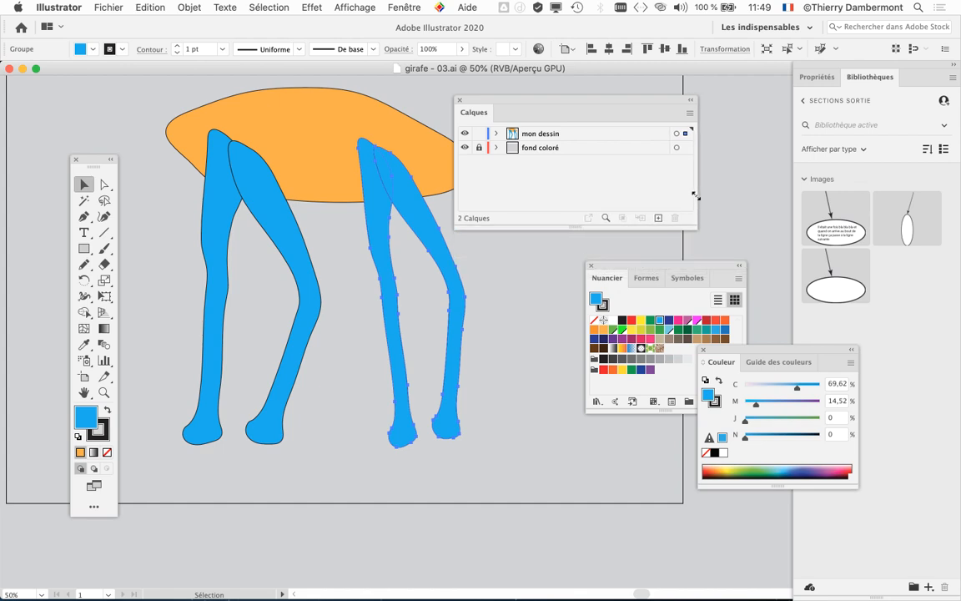
# - Open the file commands for saving the document
pyautogui.click(105, 7)
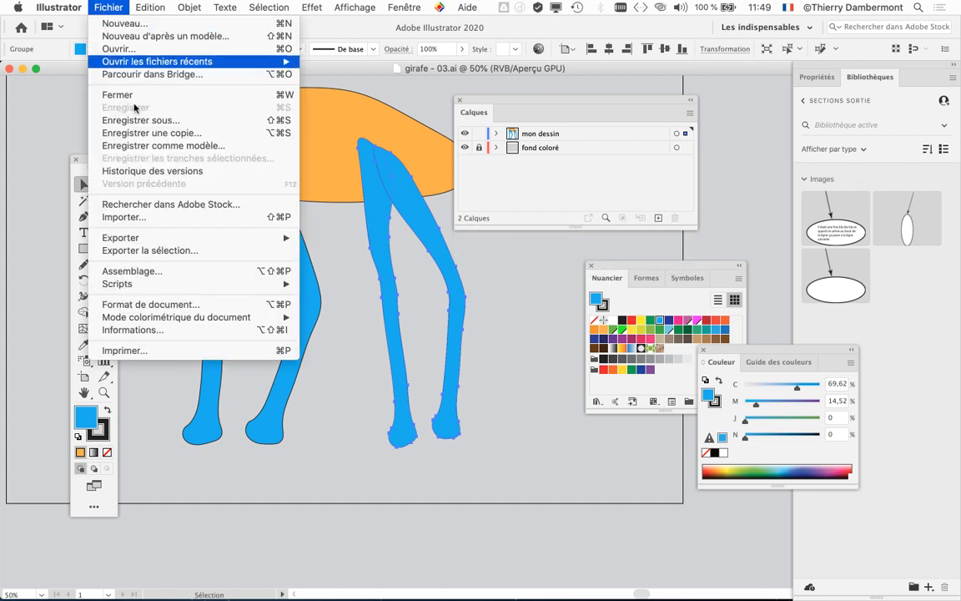